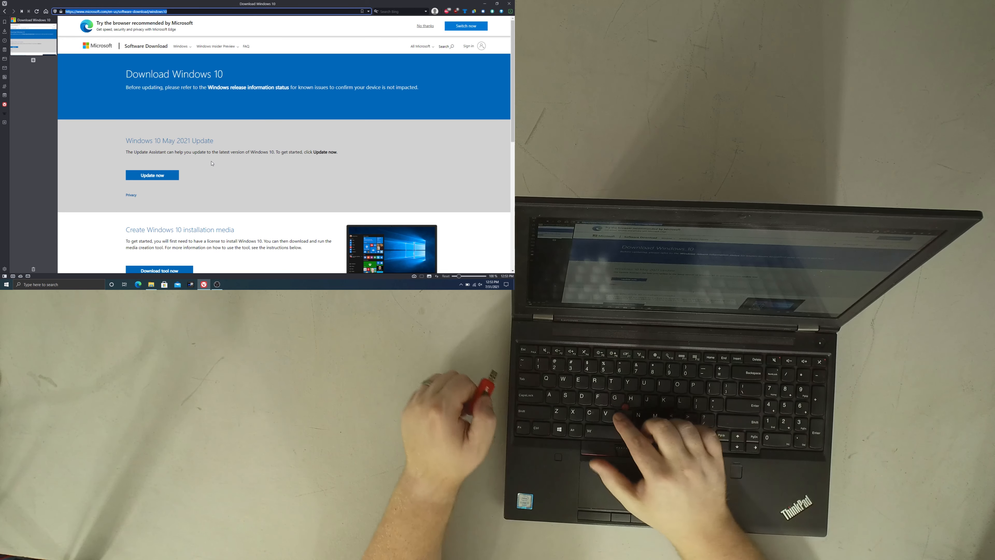
# - Download the Windows 10 media creation tool, MediaCreationTool21H1.exe, from the Microsoft page and keep the file
pyautogui.click(215, 164)
pyautogui.scroll(-2, 235, 196)
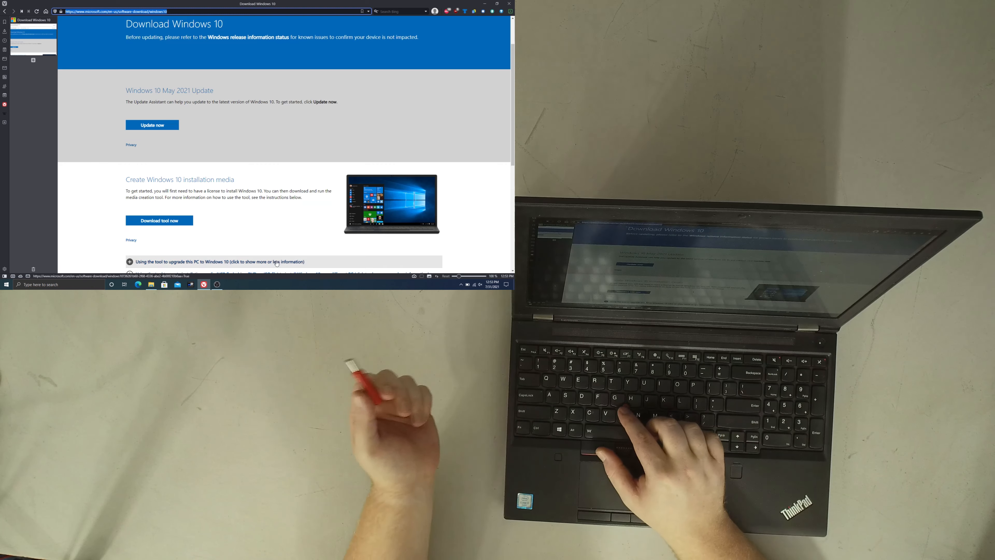
pyautogui.click(187, 220)
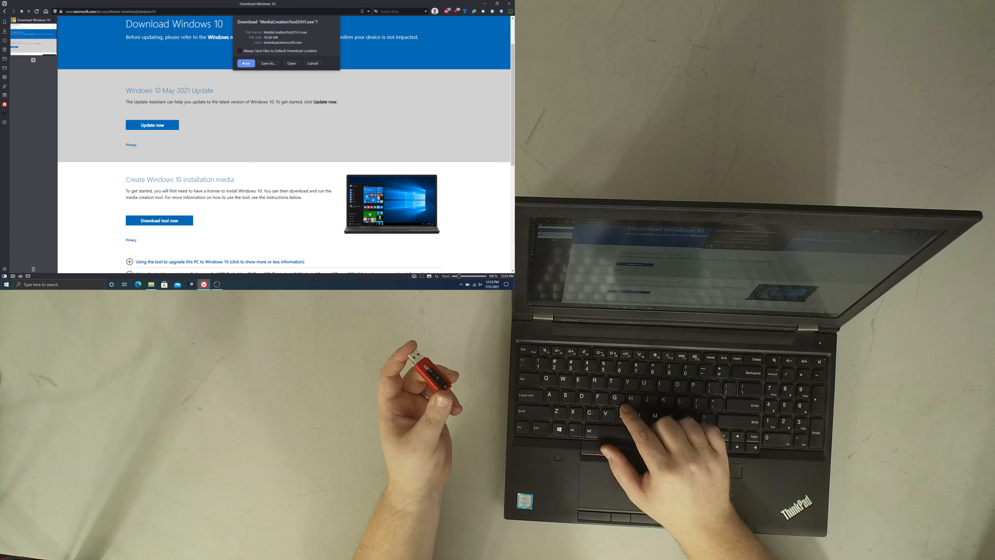
pyautogui.click(244, 64)
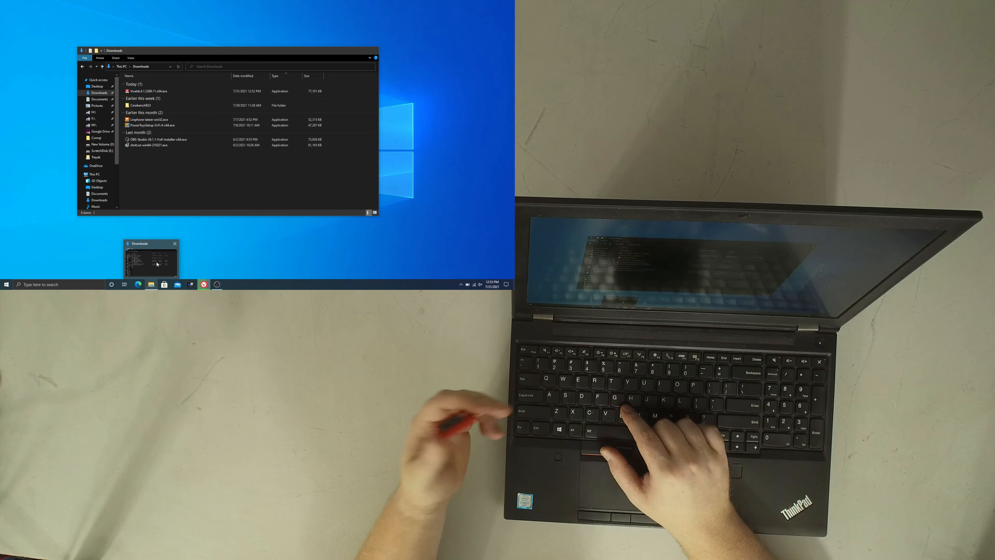
pyautogui.click(157, 263)
pyautogui.click(221, 254)
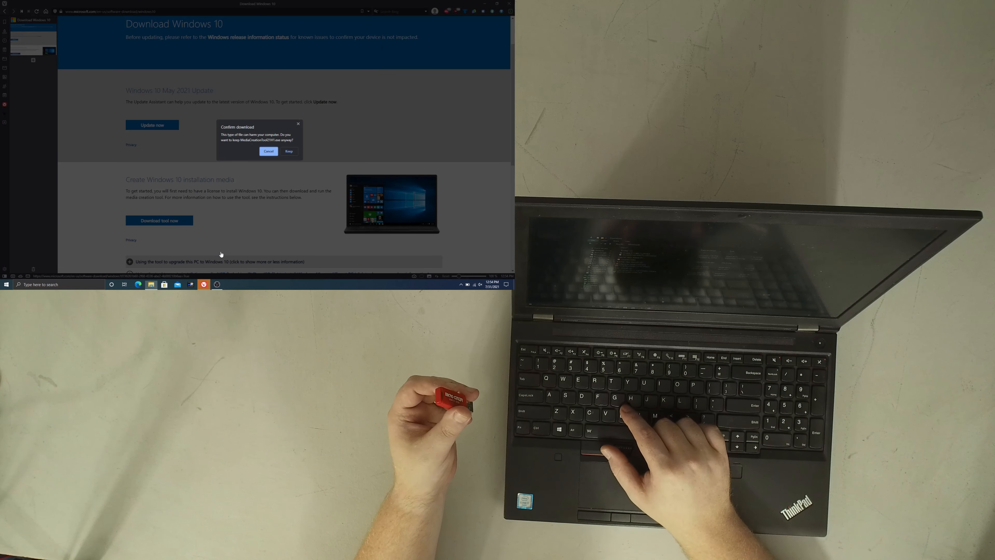
pyautogui.click(289, 151)
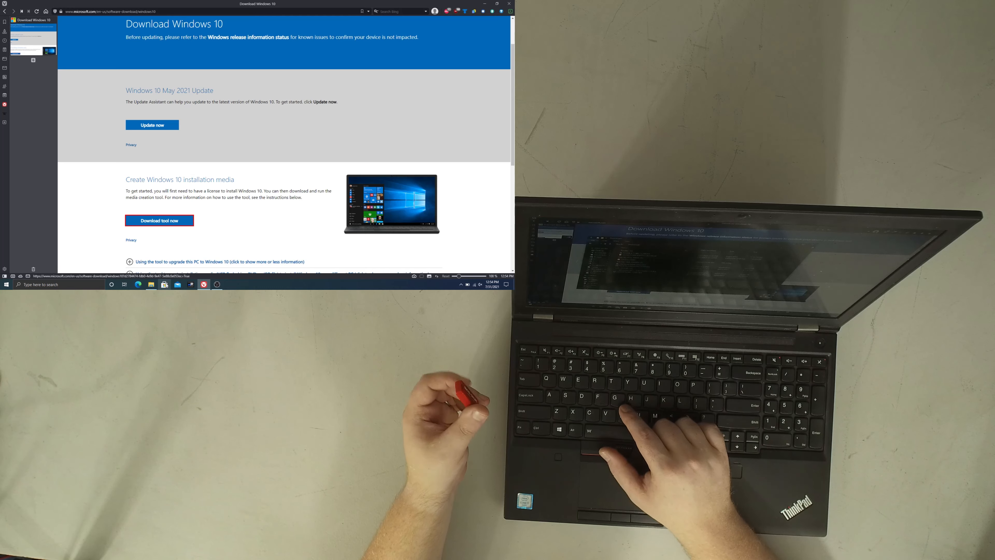
# - Ignore the Google Drive backup offer and run MediaCreationTool21H1.exe from the Downloads folder
pyautogui.click(151, 284)
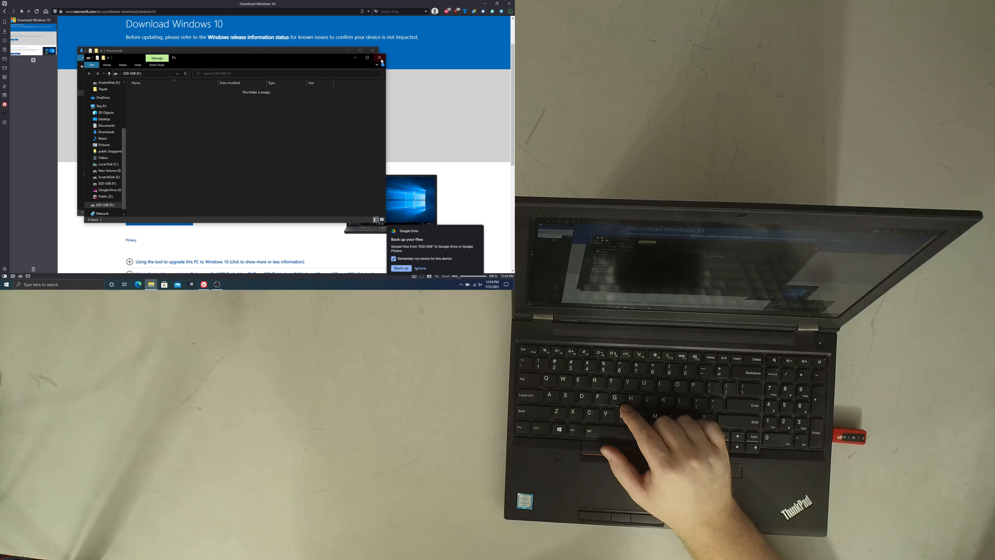
pyautogui.click(380, 58)
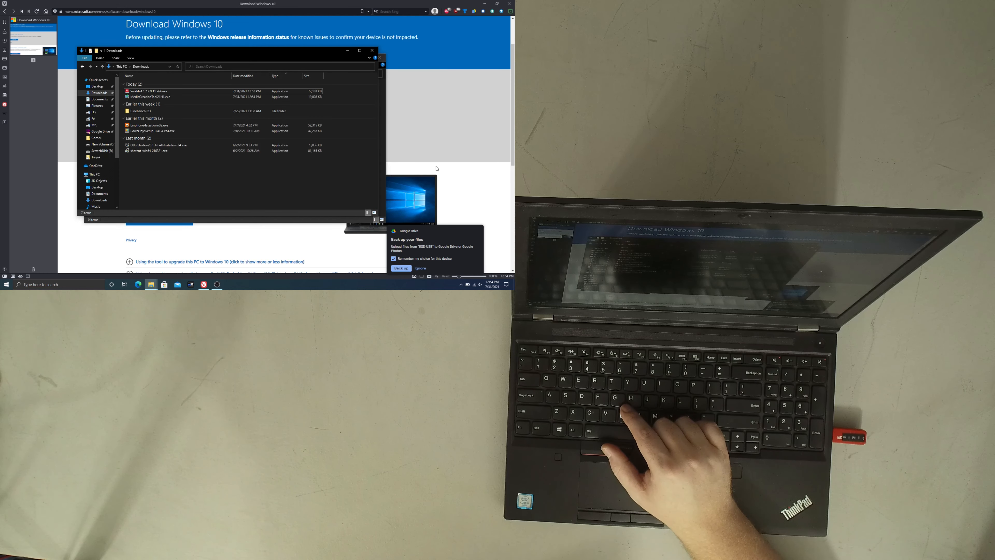
pyautogui.click(423, 270)
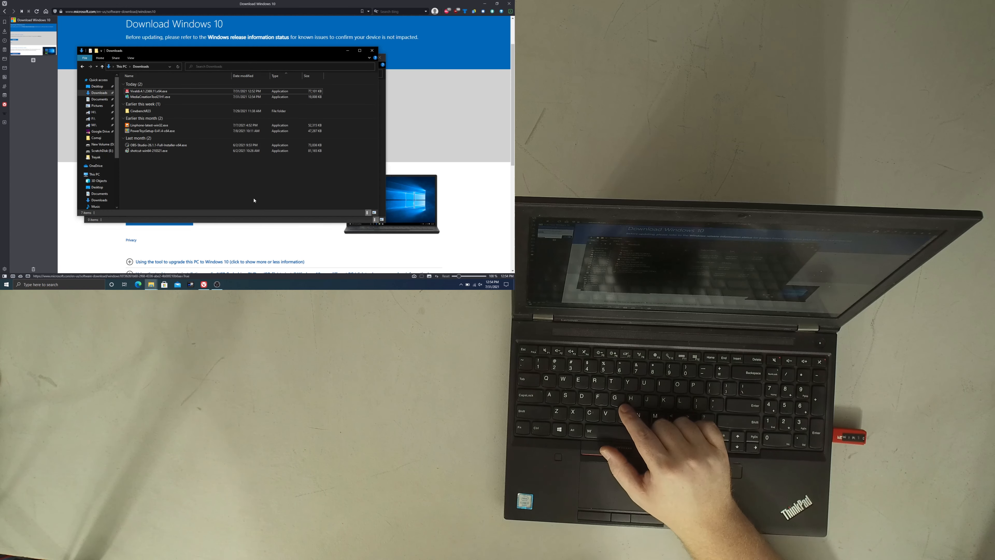
pyautogui.click(170, 97)
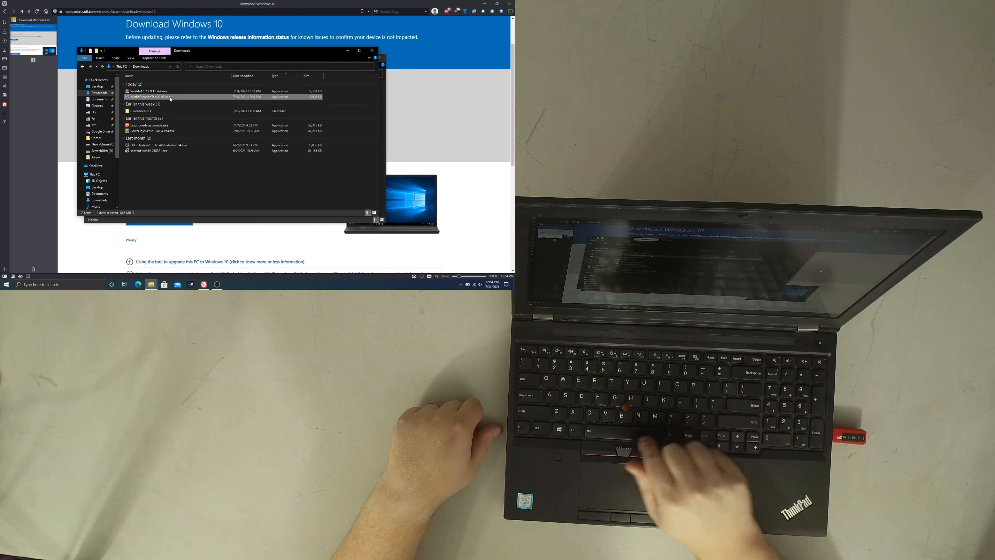
pyautogui.press('Return')
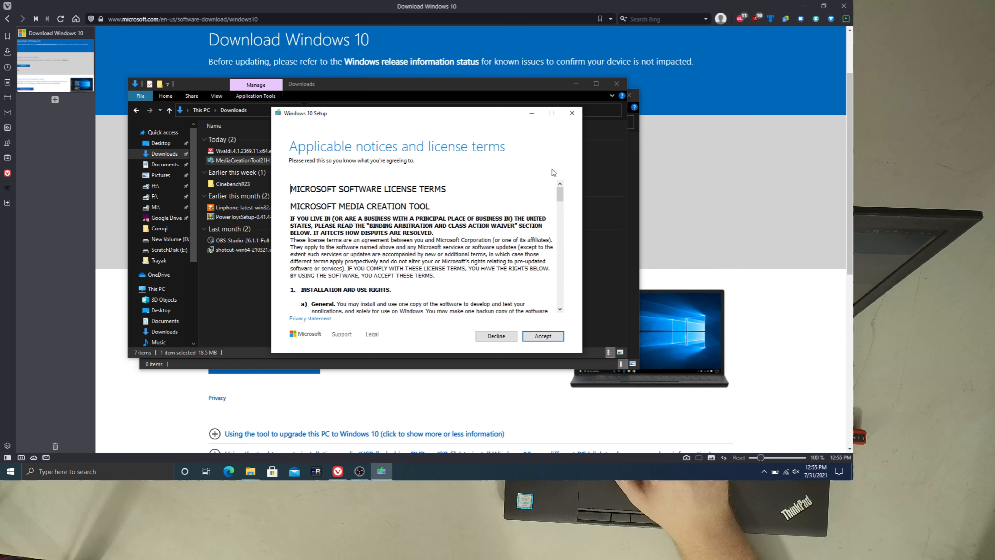
# - Accept the license terms and choose to create installation media for another PC
pyautogui.click(547, 339)
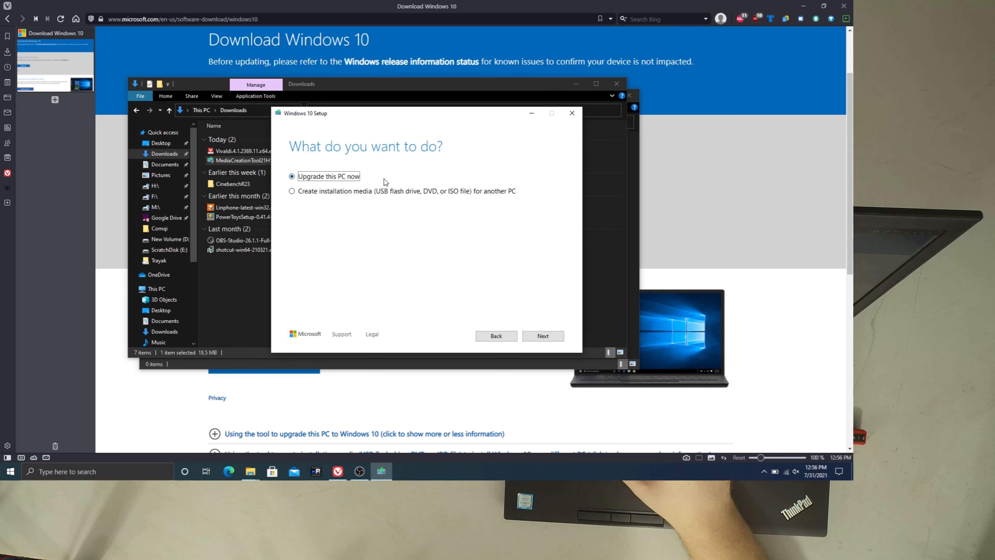
pyautogui.click(388, 192)
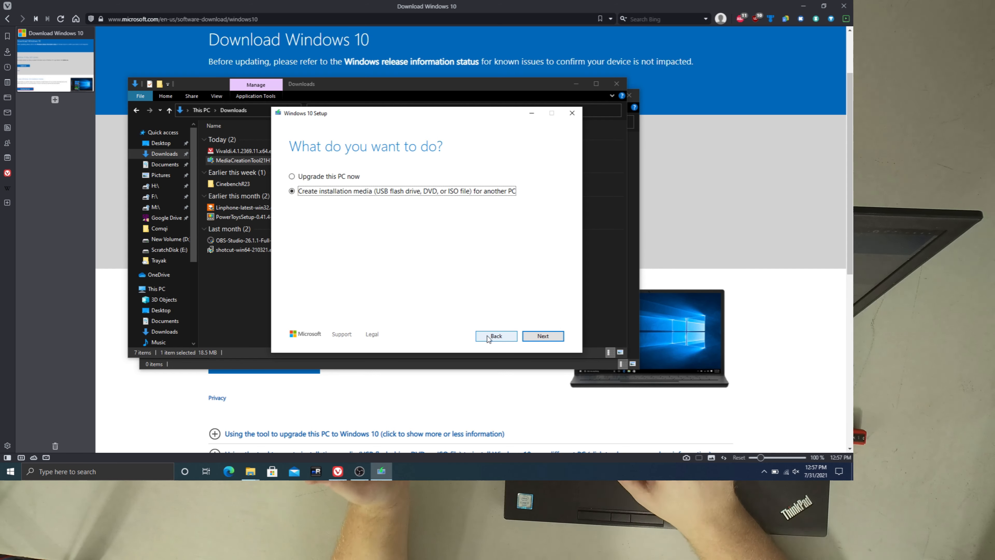
pyautogui.click(541, 337)
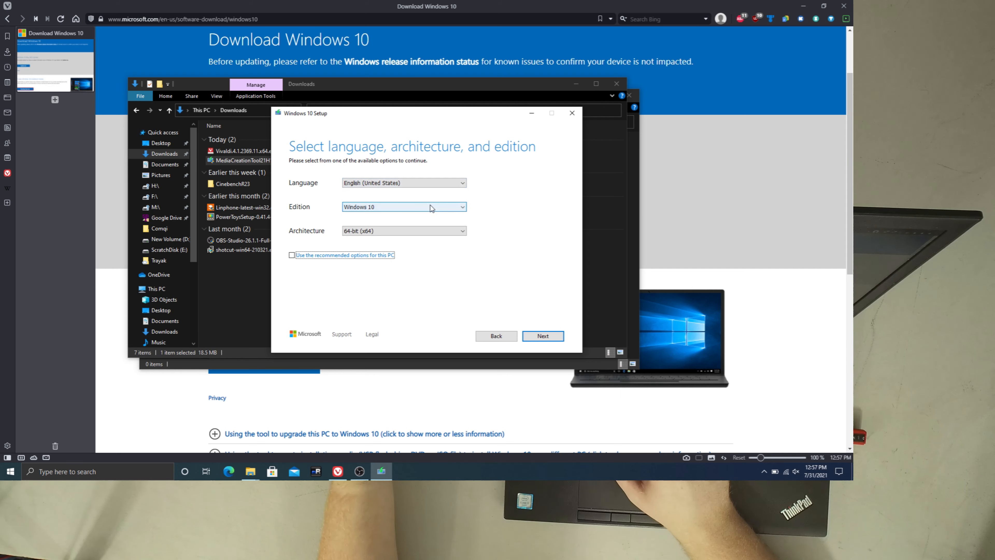
# - Keep English (United States) and Windows 10, choose 64-bit (x64) as the architecture, and continue
pyautogui.click(438, 182)
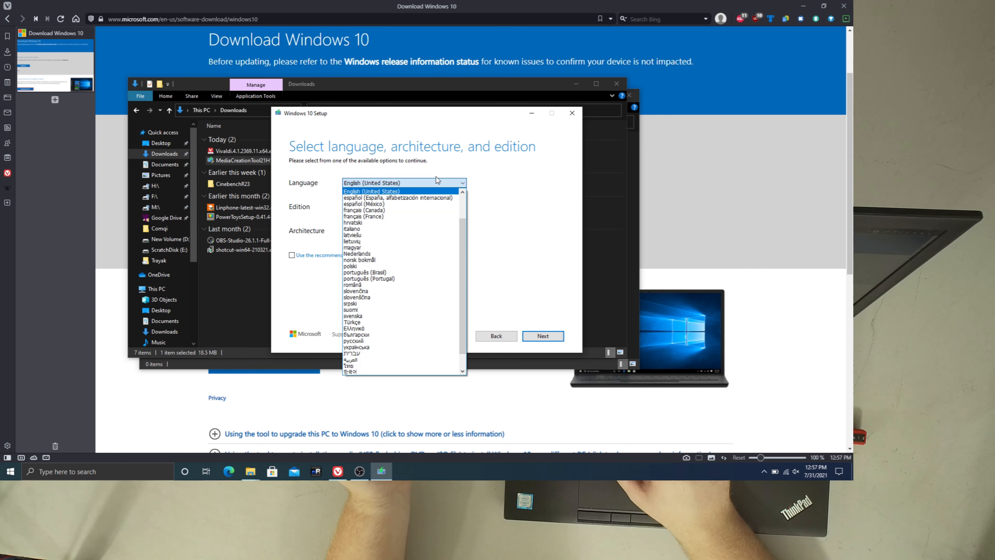
pyautogui.click(436, 177)
pyautogui.click(421, 210)
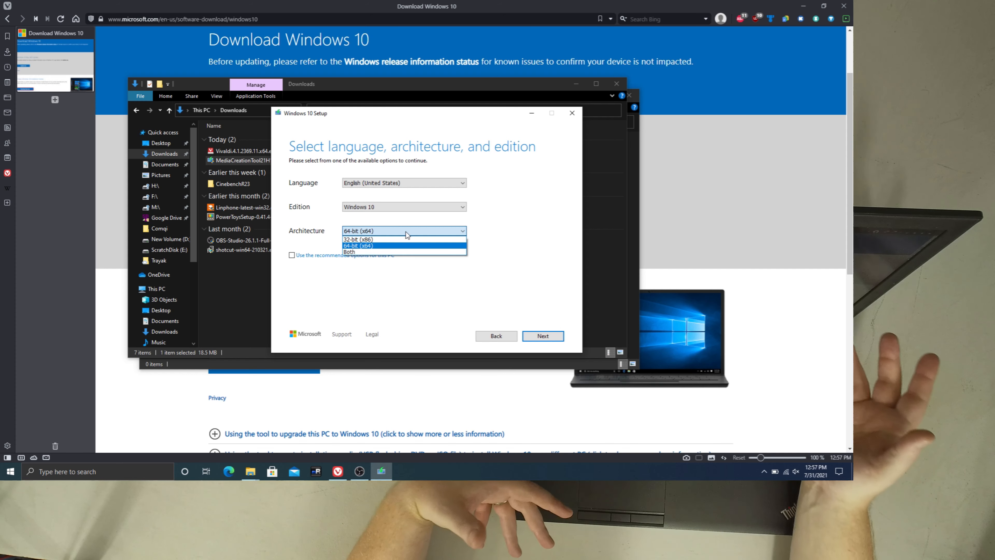
pyautogui.click(385, 247)
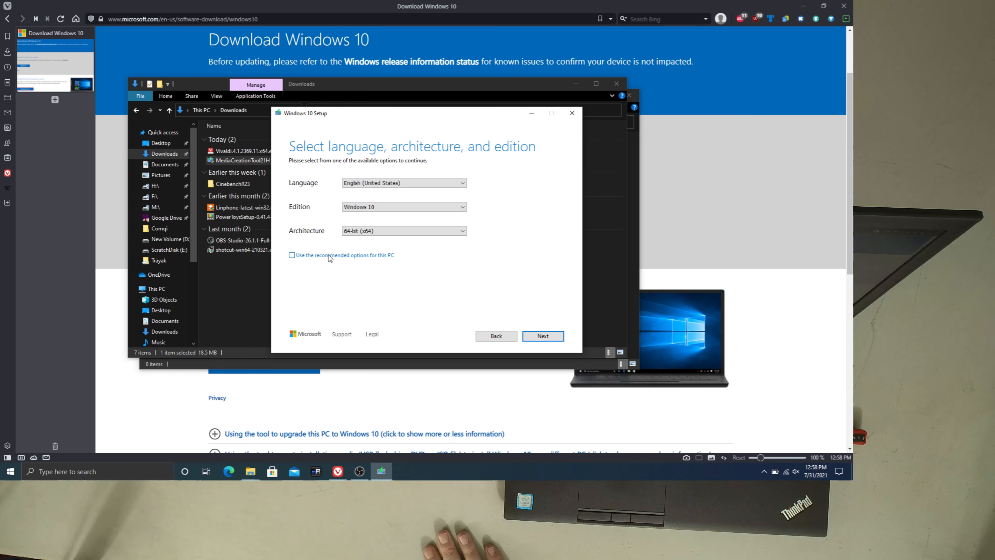
pyautogui.click(539, 337)
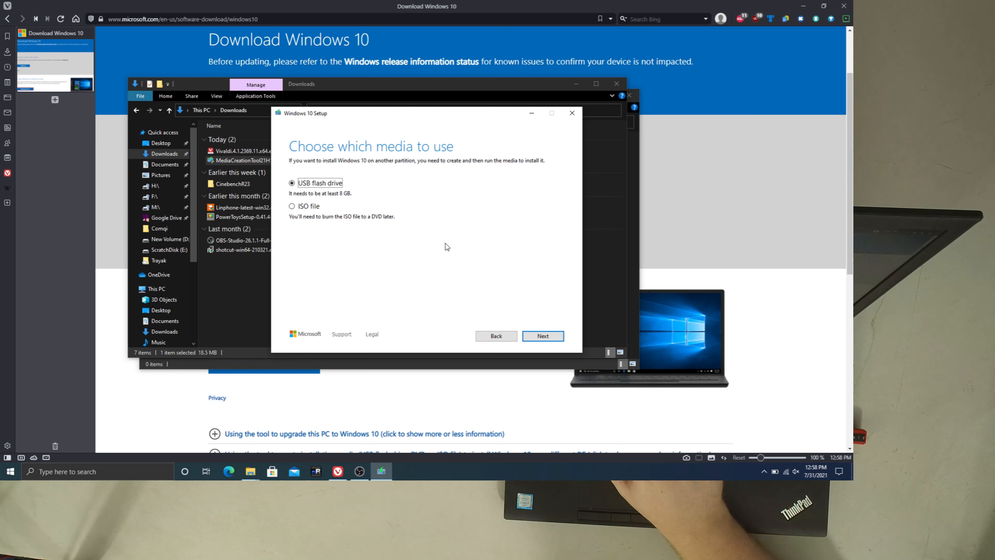
# - Create the installation media on the USB flash drive F: (ESD-USB) and finish the setup wizard
pyautogui.click(557, 340)
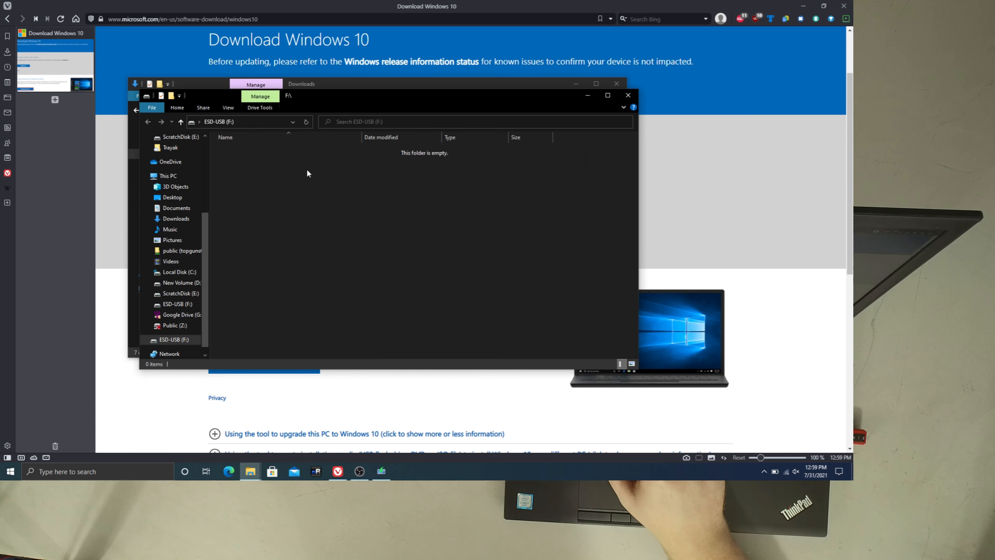
pyautogui.click(628, 98)
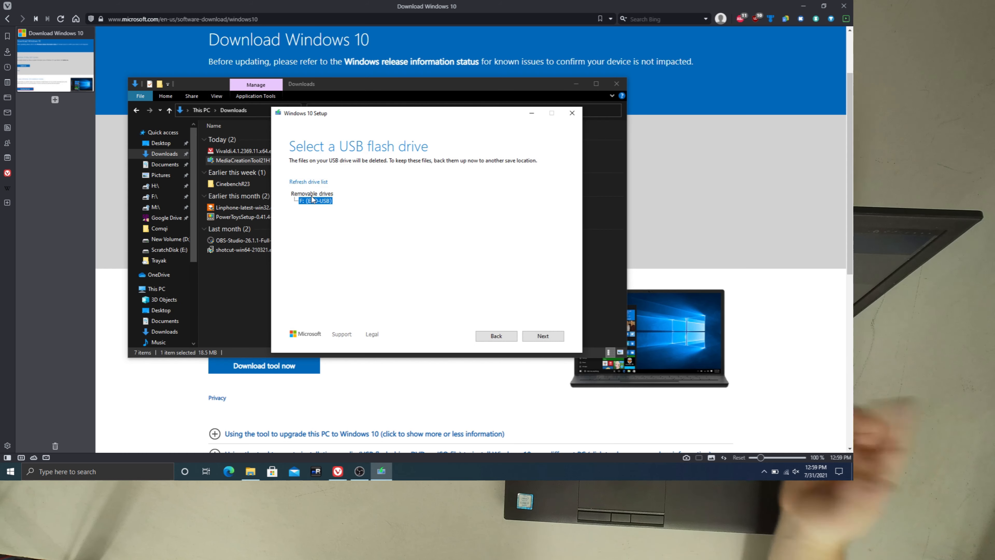
pyautogui.click(551, 340)
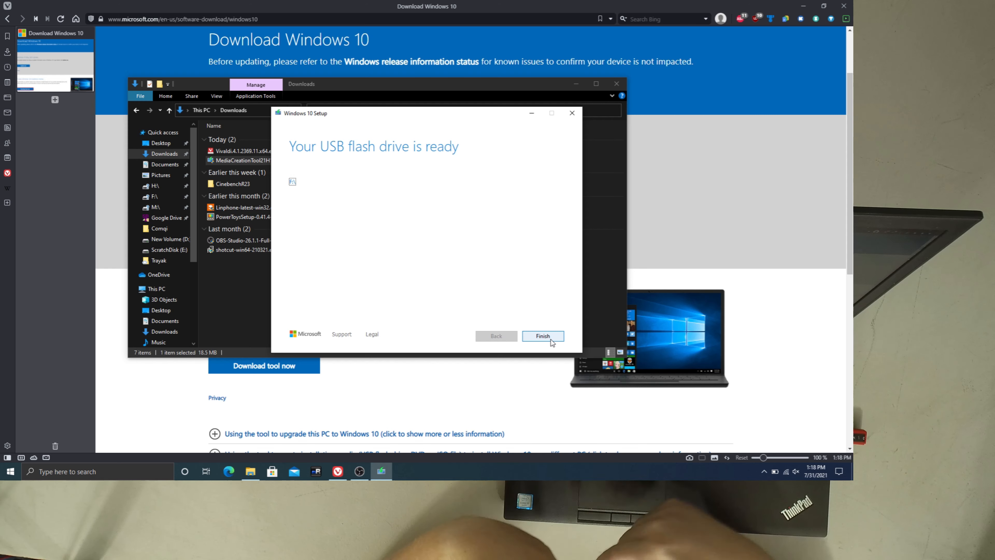
pyautogui.click(549, 338)
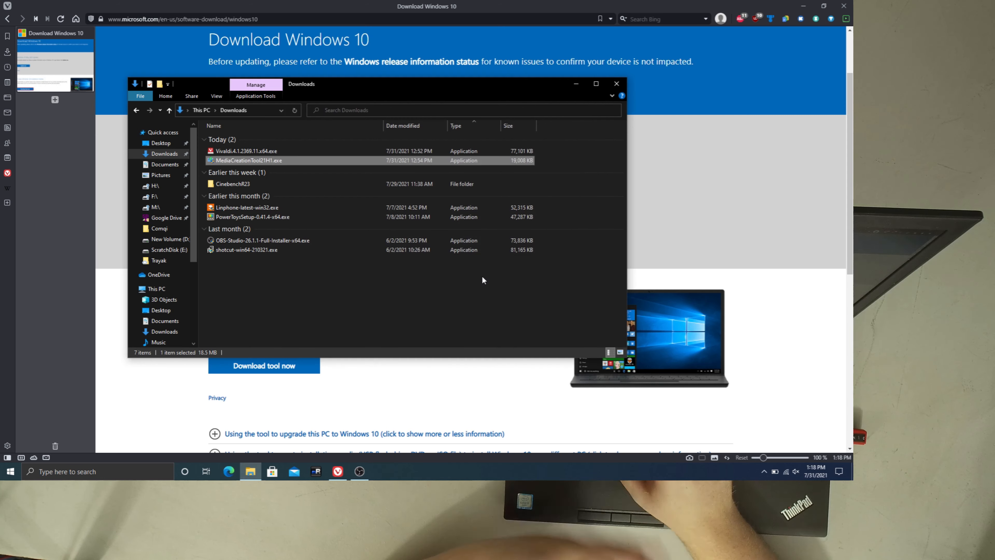
# - Check the used and free space of the ESD-USB (F:) drive in its properties
pyautogui.click(157, 290)
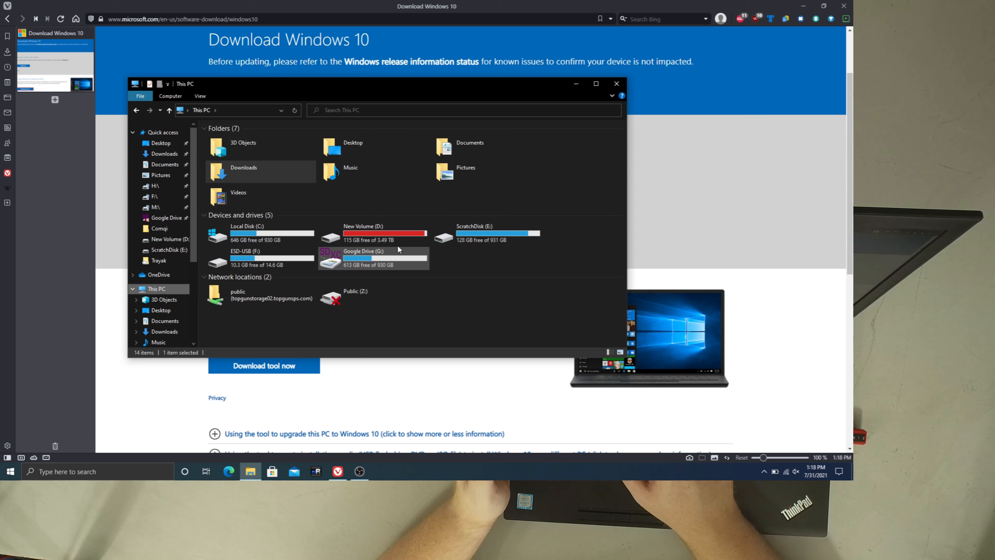
pyautogui.click(261, 258)
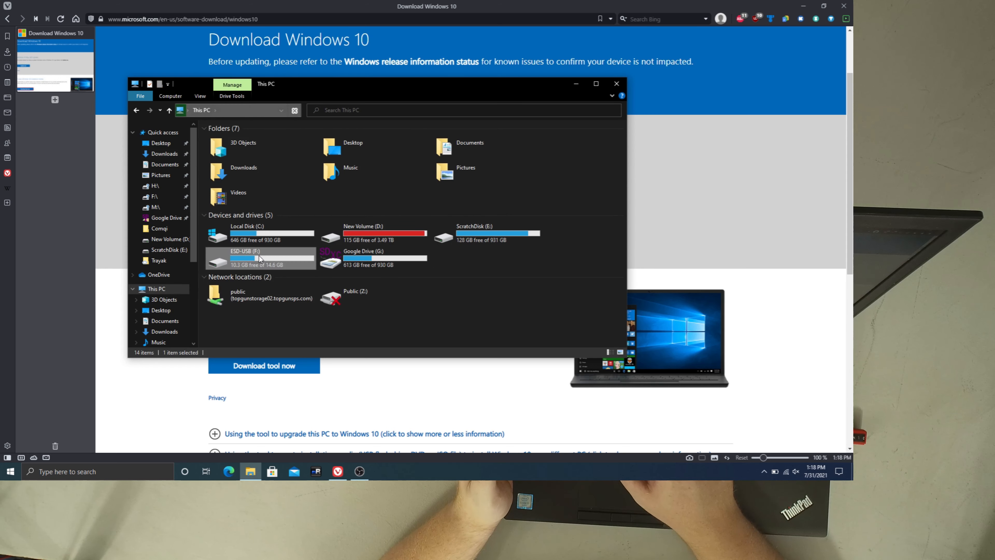
pyautogui.rightClick(260, 258)
pyautogui.click(305, 454)
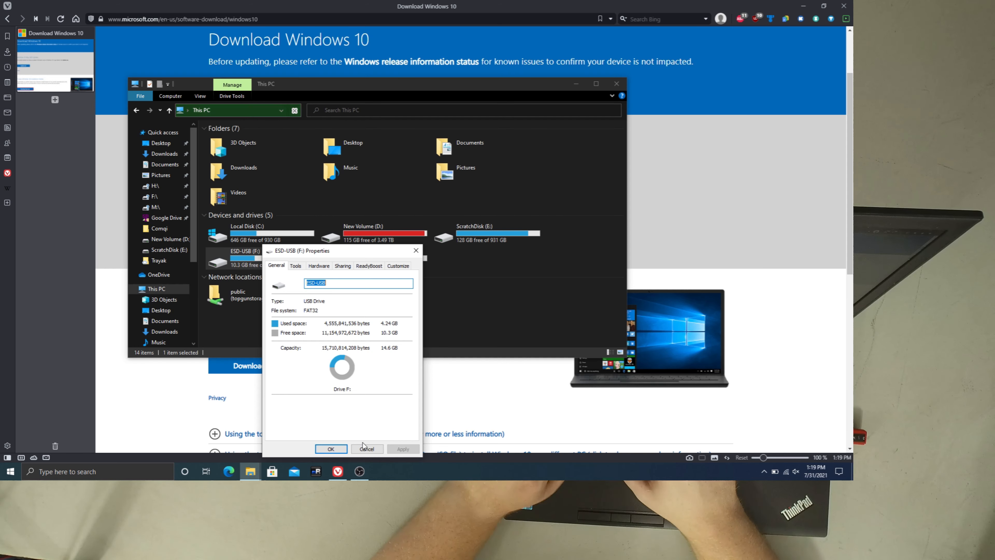
pyautogui.press('Return')
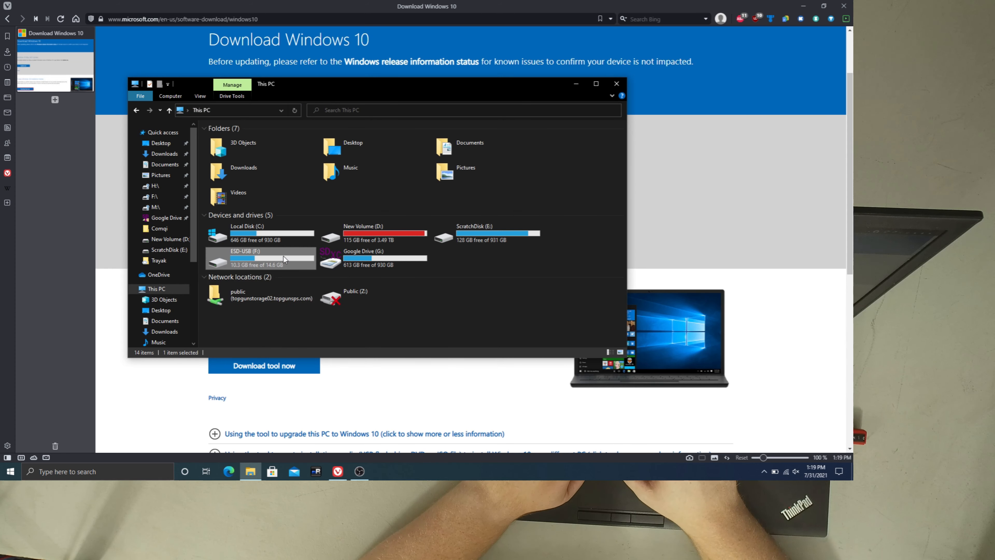
# - Create a folder named "Post install" in the root of the ESD-USB (F:) drive
pyautogui.doubleClick(283, 256)
pyautogui.rightClick(283, 257)
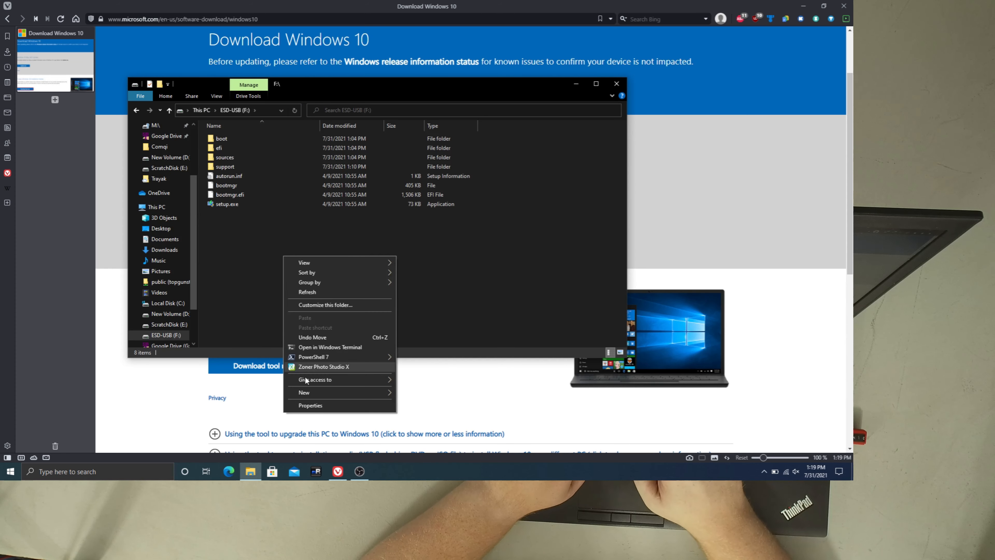
pyautogui.moveTo(314, 392)
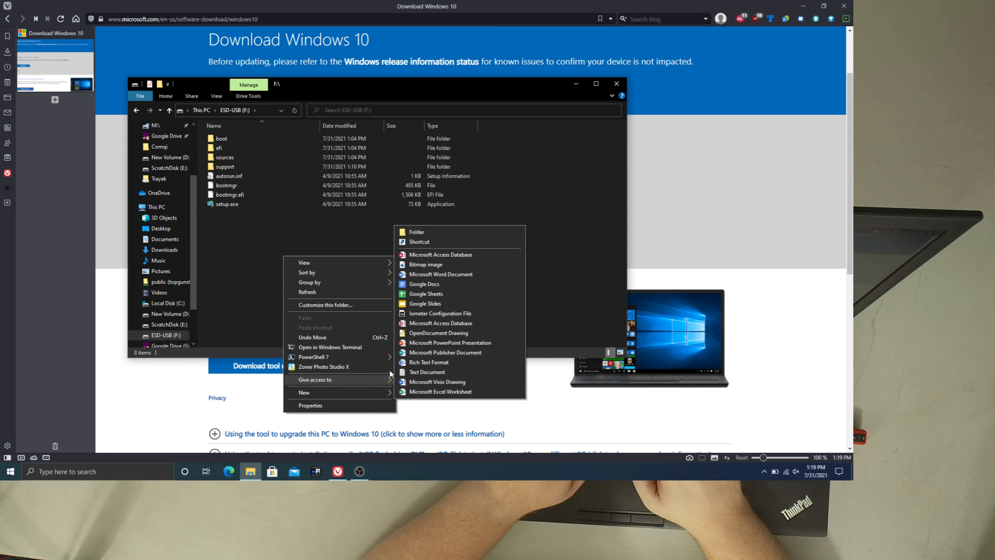
pyautogui.click(416, 232)
pyautogui.write('Post')
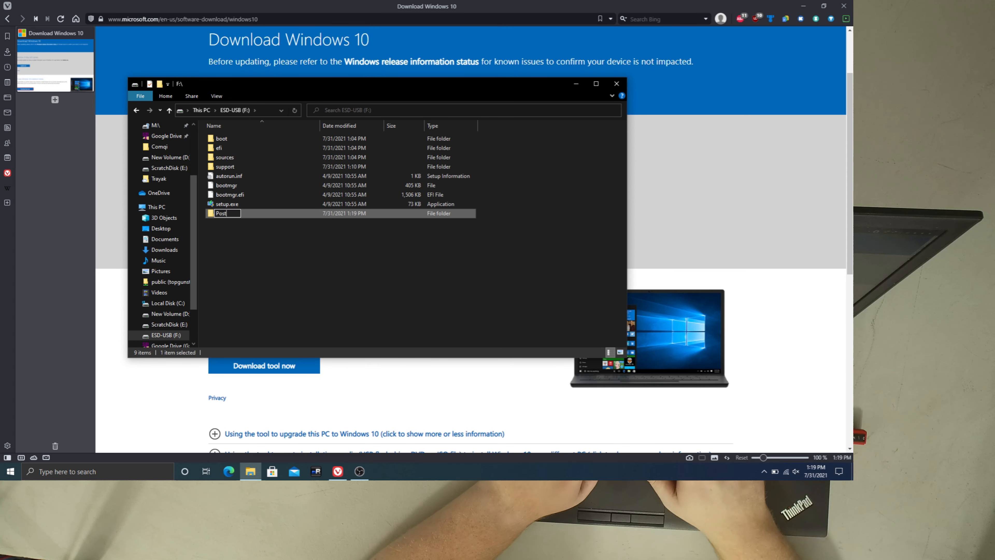
pyautogui.write(' install')
pyautogui.press('Return')
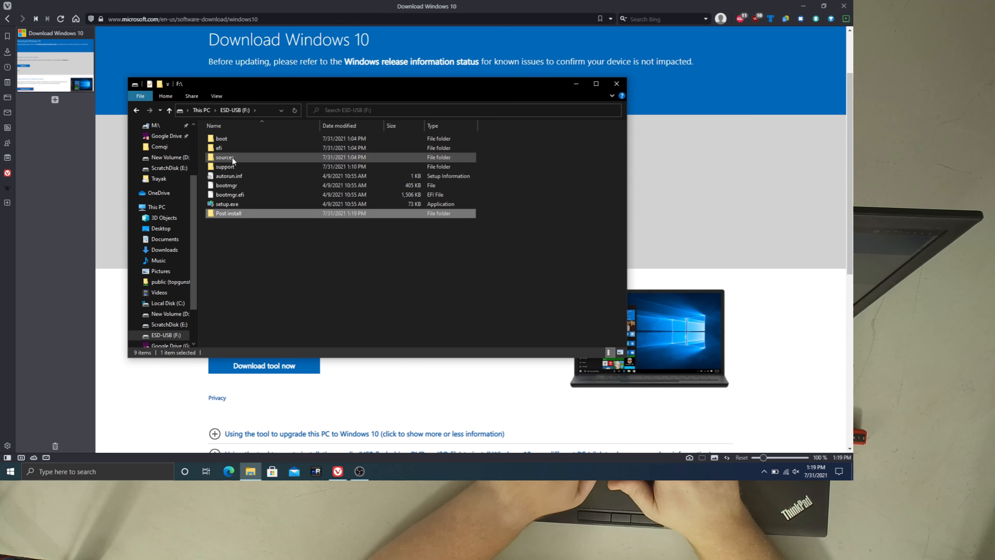
# - Copy the Vivaldi, CinebenchR23, Linphone, PowerToys, OBS Studio and Shotcut items from Downloads into the Post install folder on the ESD-USB (F:) drive
pyautogui.scroll(3, 161, 167)
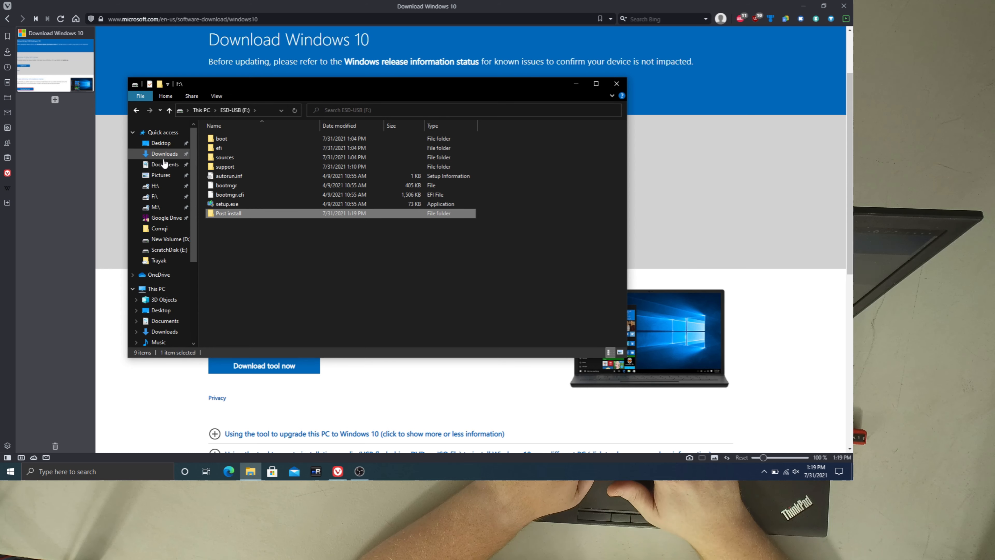
pyautogui.click(164, 153)
pyautogui.click(226, 161)
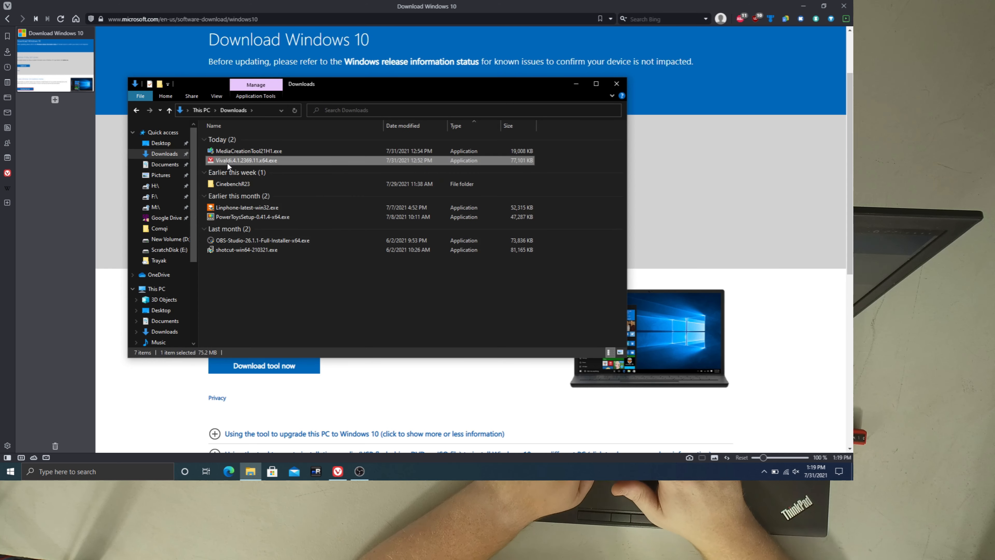
pyautogui.keyDown('ctrl'); pyautogui.click(240, 182); pyautogui.keyUp('ctrl')
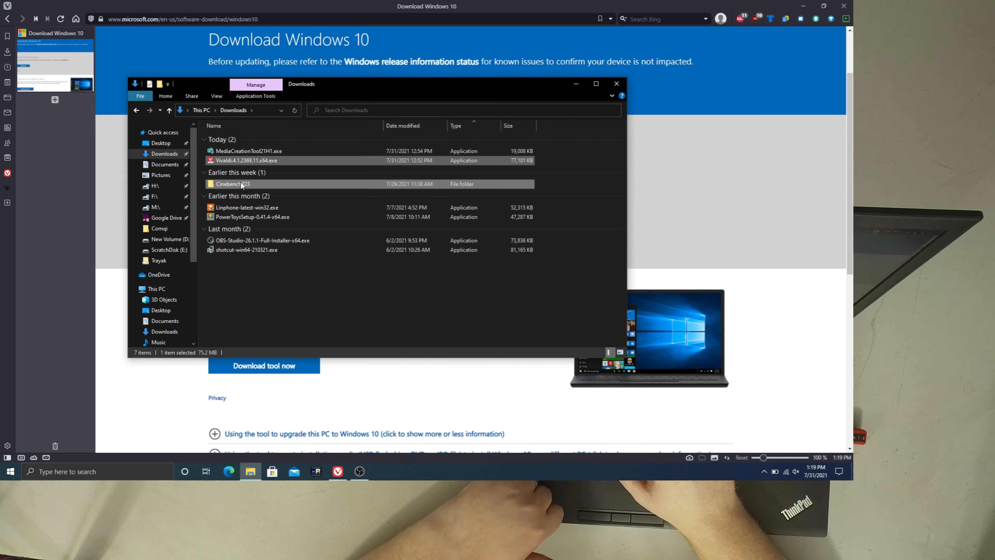
pyautogui.keyDown('ctrl'); pyautogui.click(257, 208); pyautogui.keyUp('ctrl')
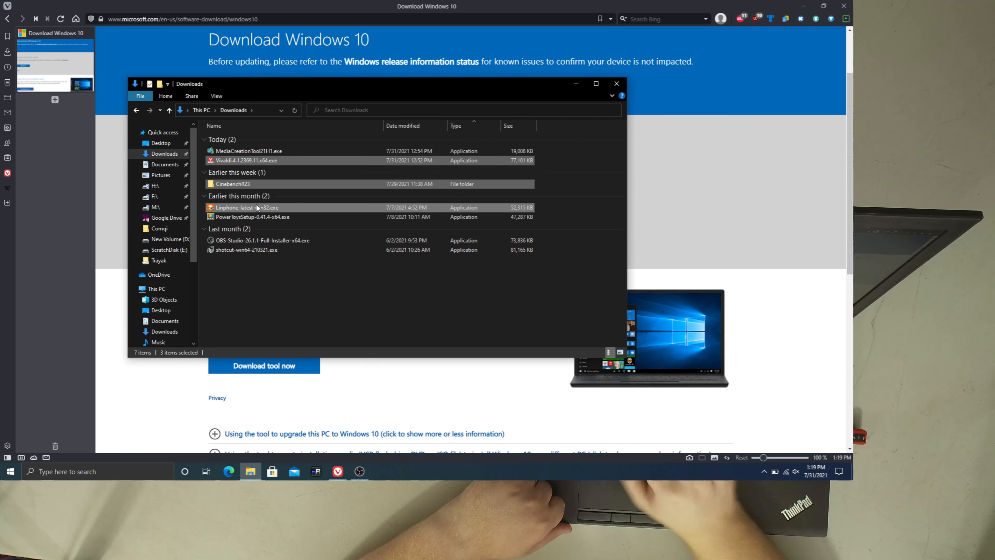
pyautogui.keyDown('ctrl'); pyautogui.click(258, 218); pyautogui.keyUp('ctrl')
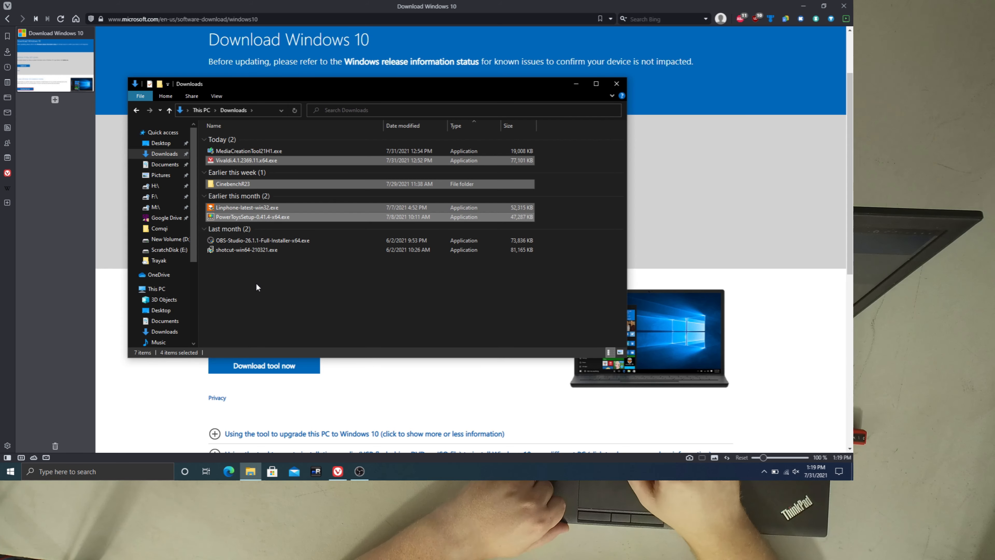
pyautogui.keyDown('ctrl'); pyautogui.click(284, 242); pyautogui.keyUp('ctrl')
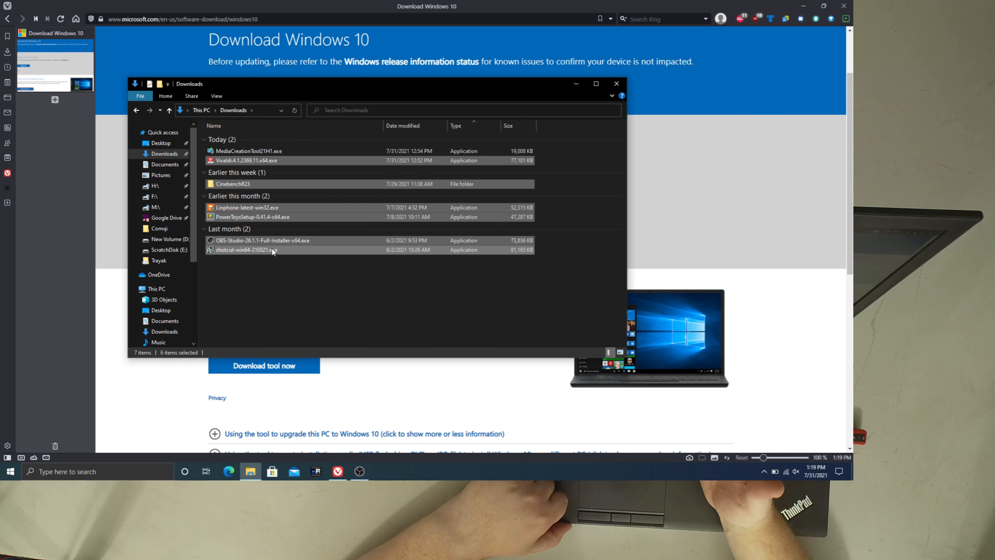
pyautogui.click(230, 293)
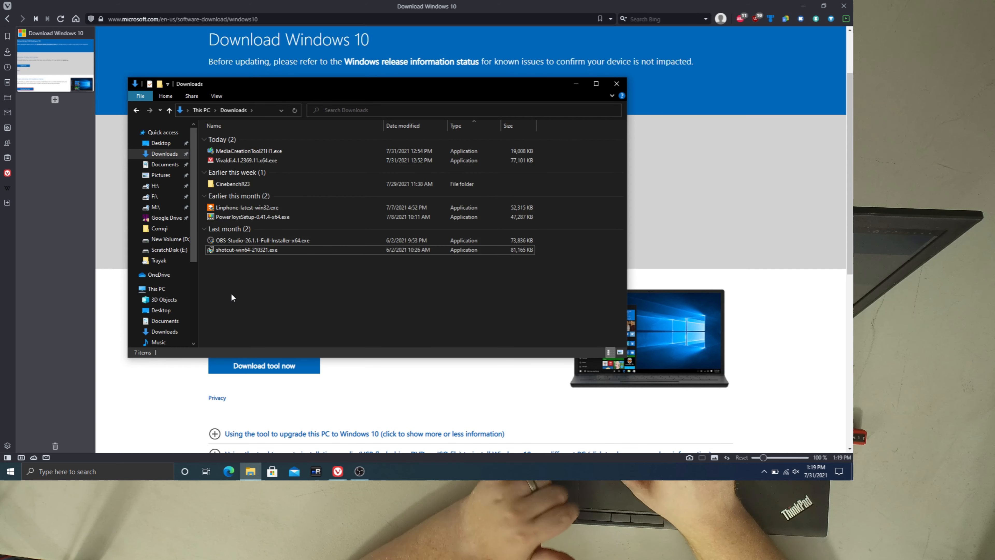
pyautogui.hotkey('alt', 'Left')
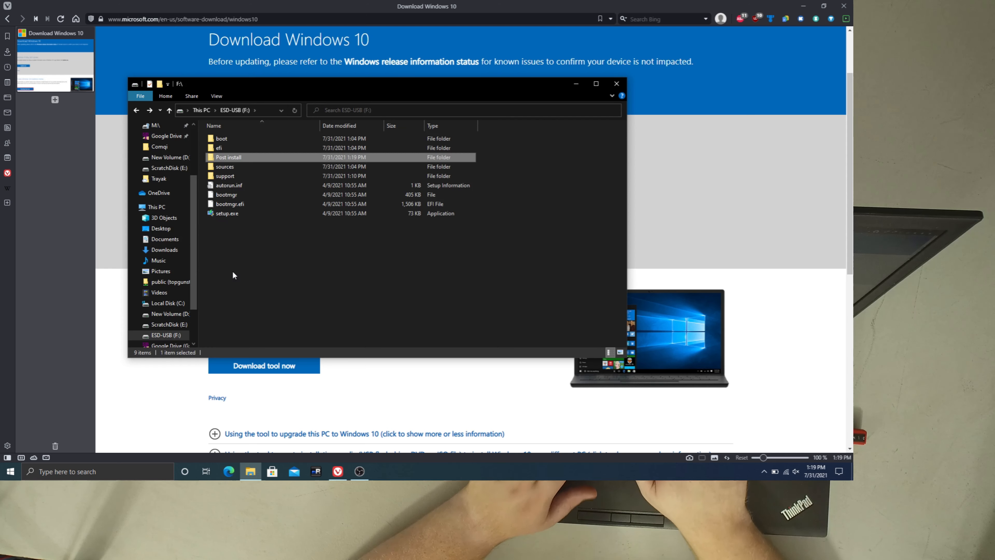
pyautogui.press('Return')
pyautogui.hotkey('ctrl', 'v')
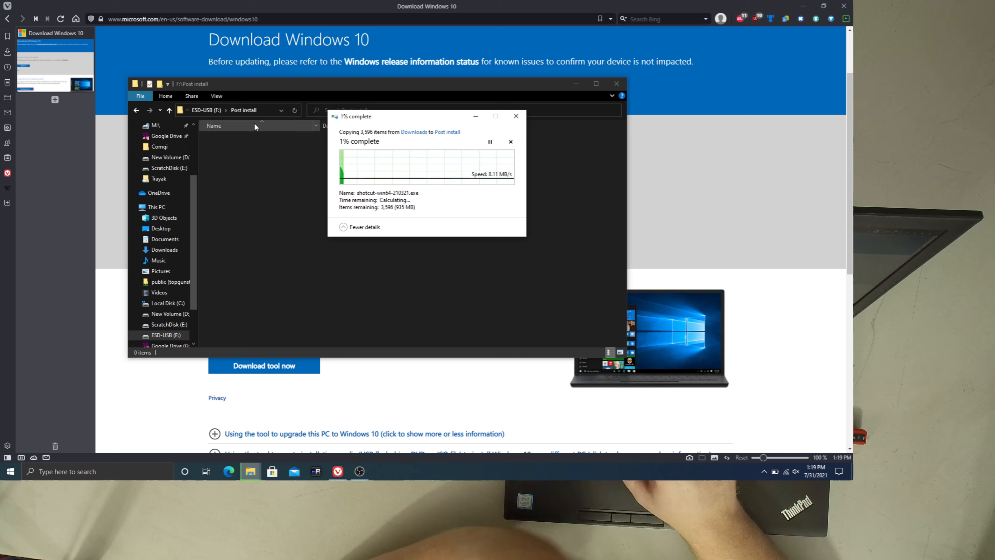
# - Switch to the Vivaldi browser and open ninite.com in a new tab
pyautogui.click(282, 18)
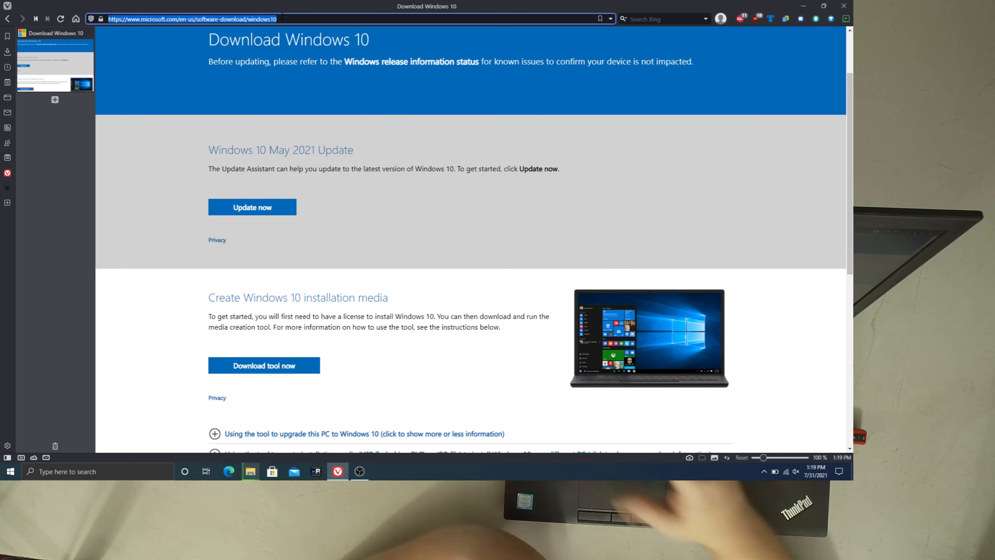
pyautogui.hotkey('ctrl', 't')
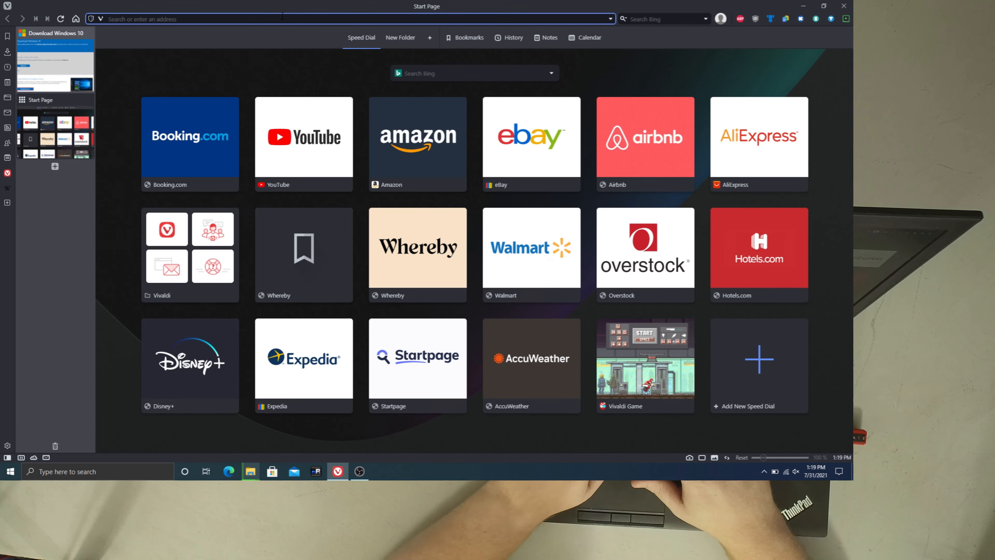
pyautogui.write('ninite.com')
pyautogui.press('Return')
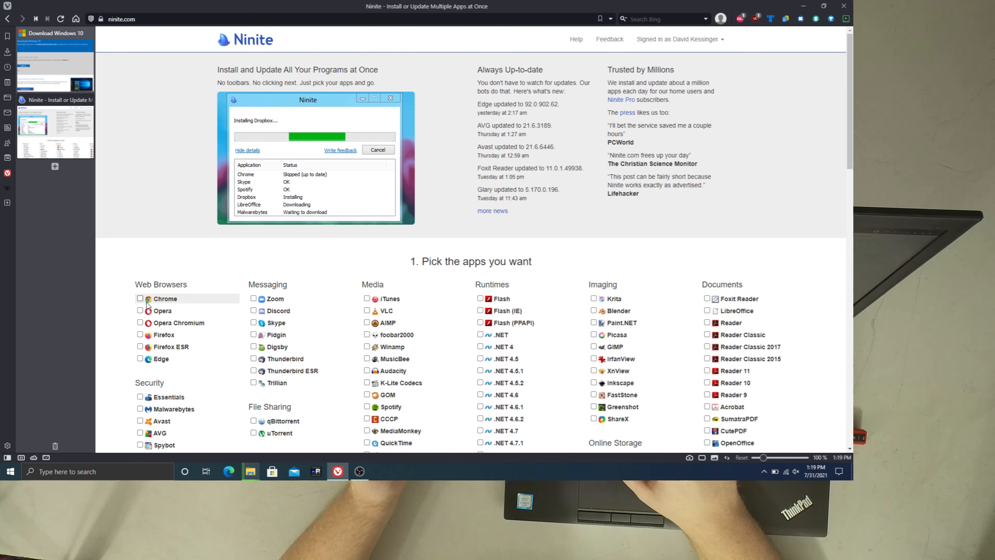
# - Select Chrome, Firefox, FileZilla, Notepad++, 7-Zip, VLC and Audacity in the Ninite app list
pyautogui.scroll(-1, 197, 308)
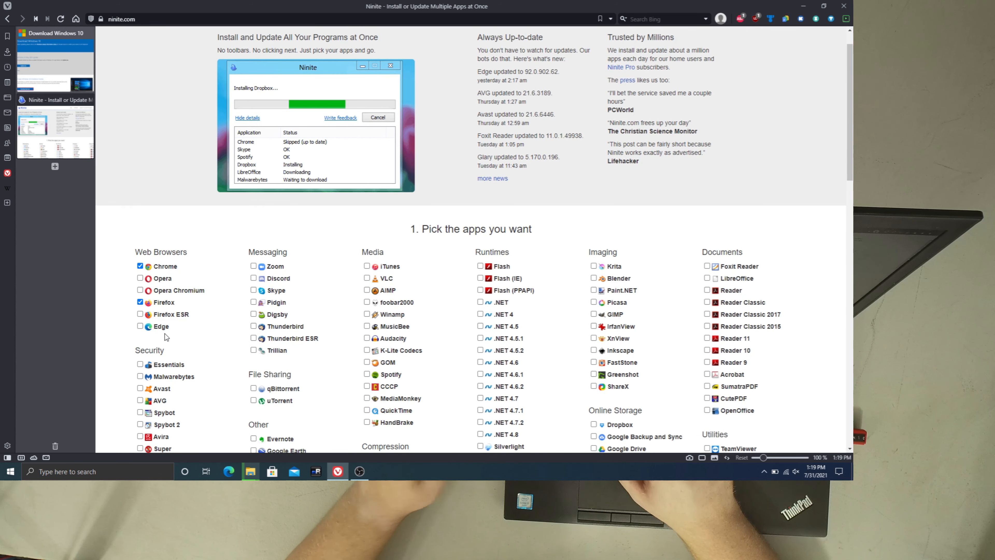
pyautogui.scroll(-3, 166, 337)
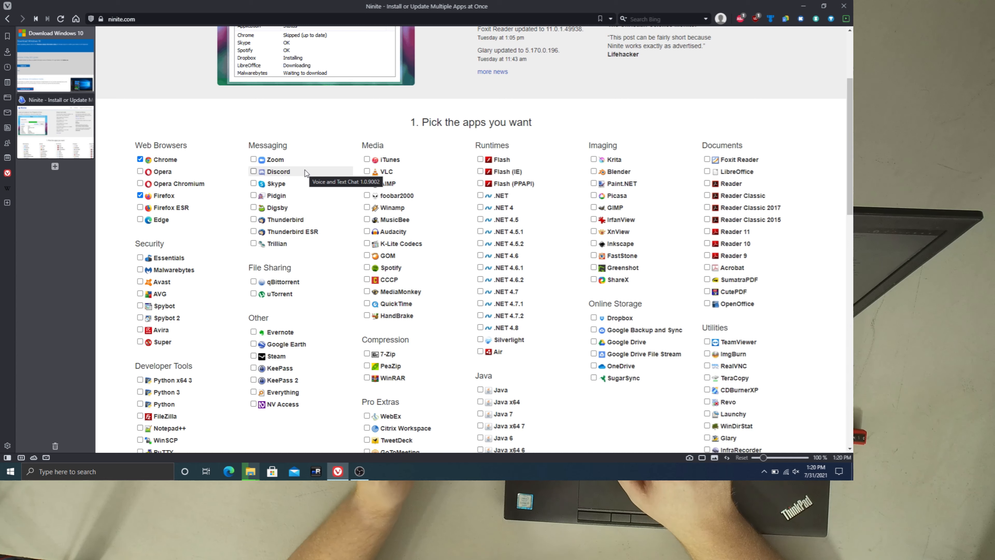
pyautogui.scroll(-2, 305, 171)
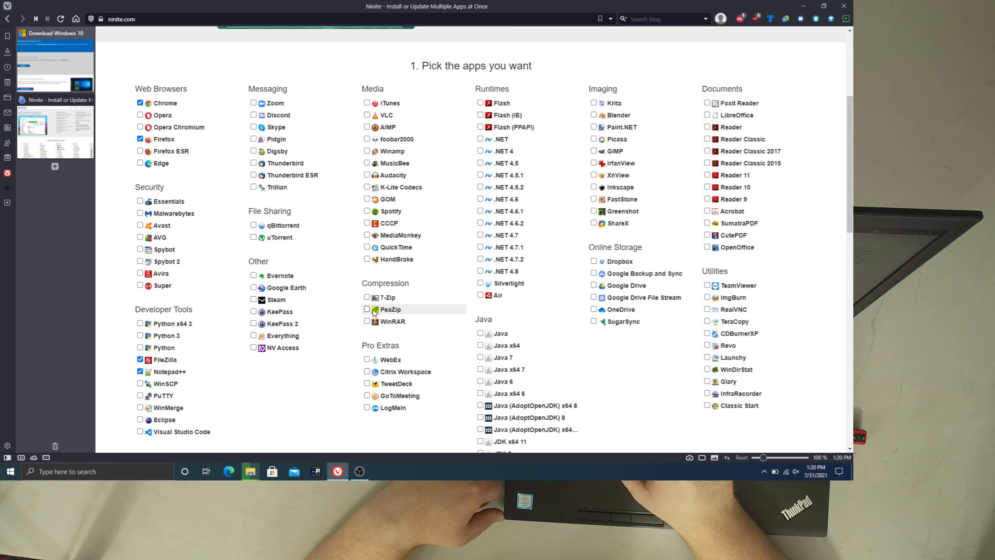
pyautogui.click(367, 297)
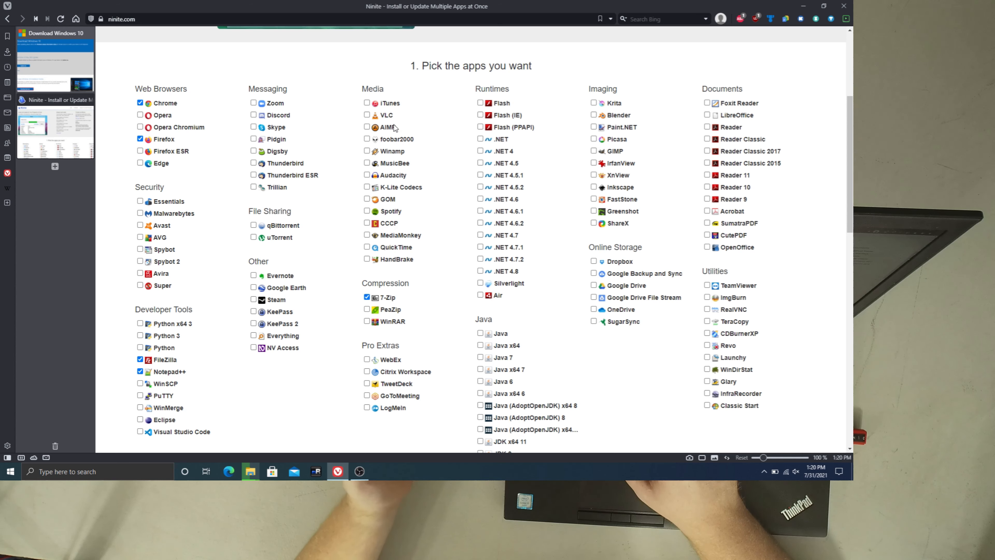
pyautogui.click(369, 116)
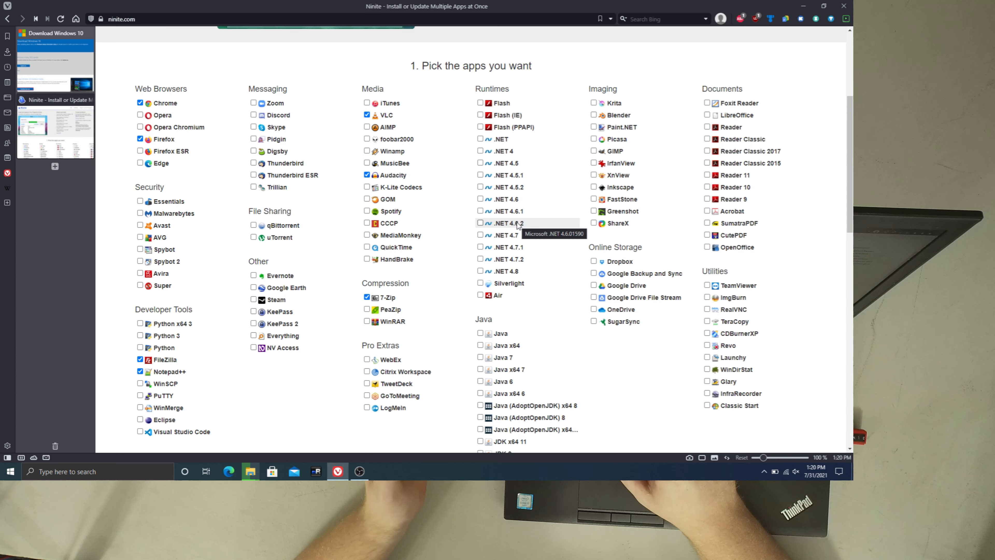
# - Add Java (Oracle) x64 8, Java (Oracle) 8, Blender and Steam to the Ninite app selection
pyautogui.scroll(-2, 519, 224)
pyautogui.scroll(-5, 519, 224)
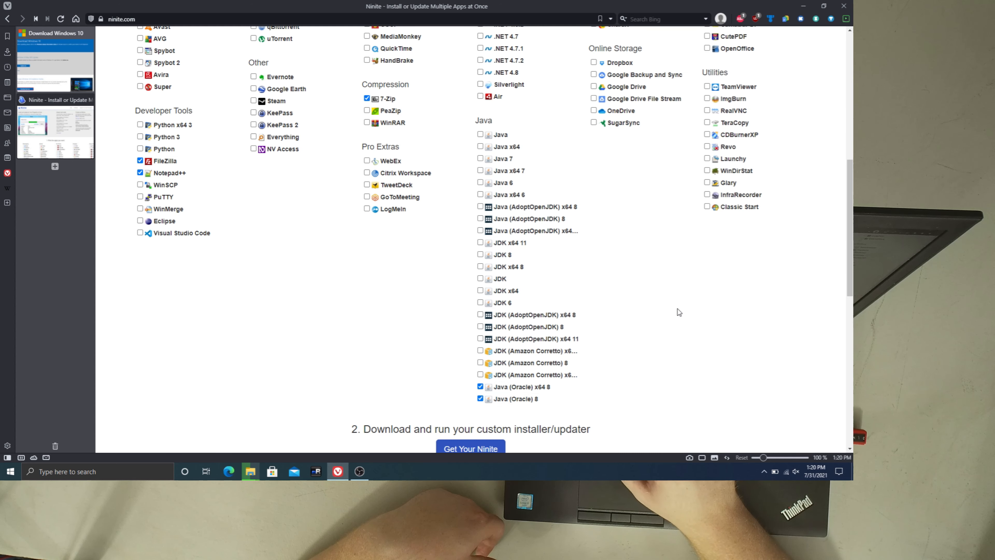
pyautogui.scroll(8, 677, 308)
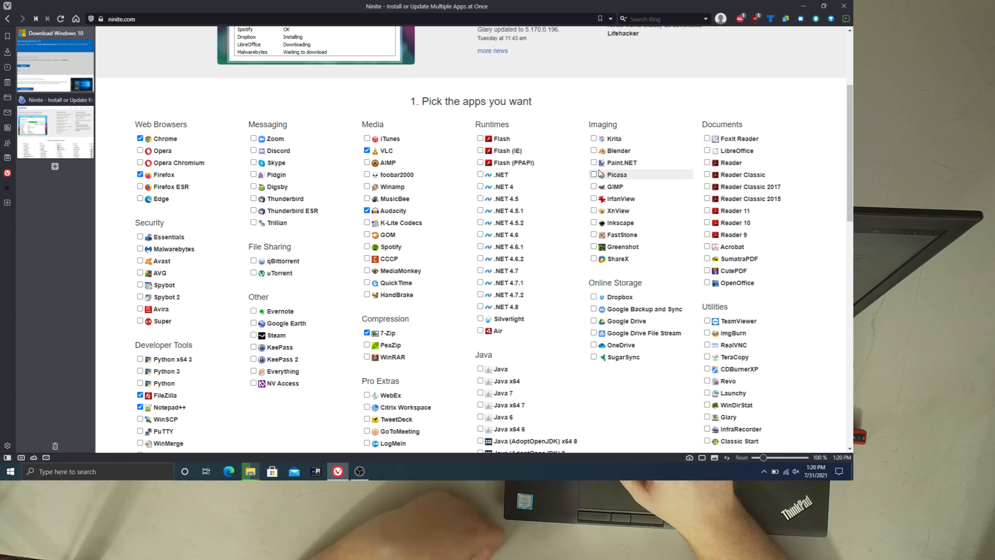
pyautogui.click(593, 153)
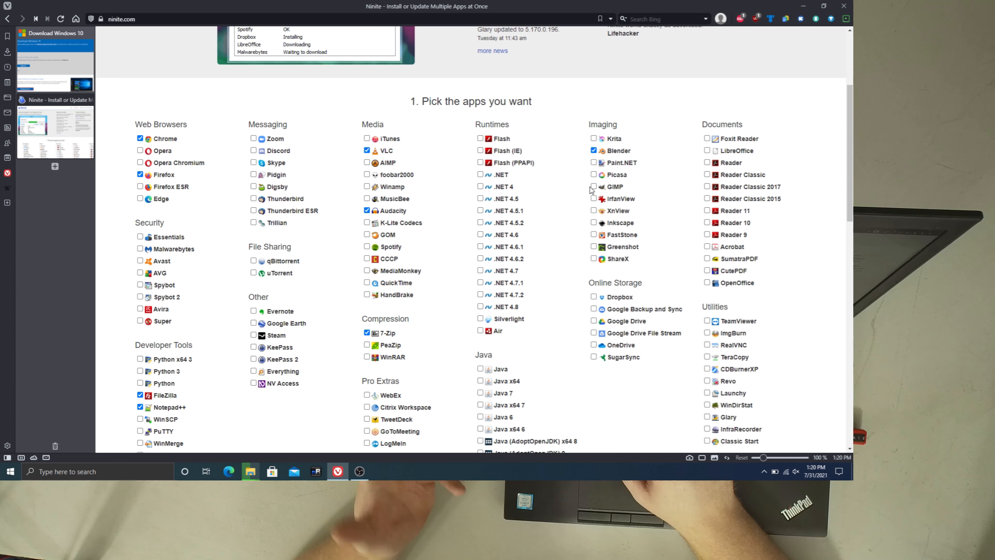
pyautogui.scroll(-1, 616, 165)
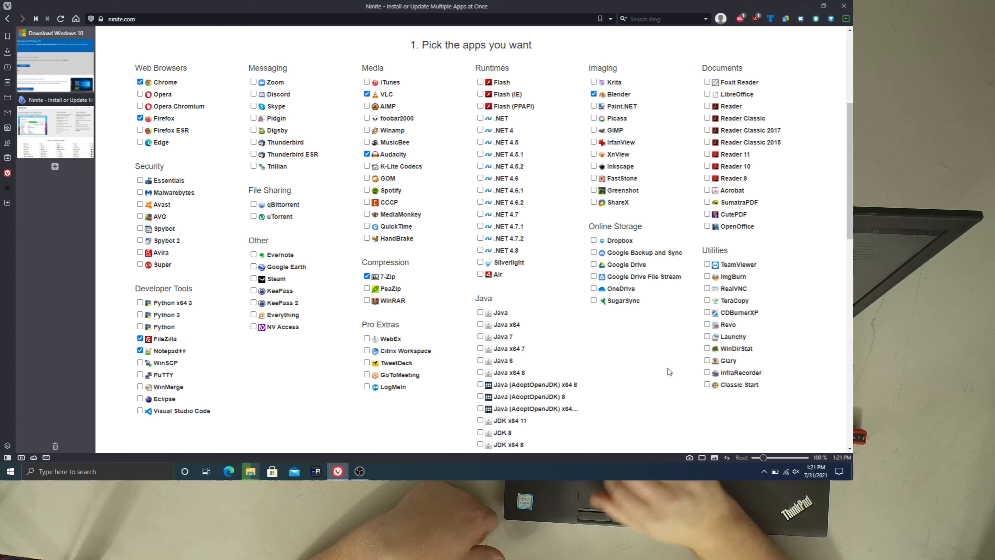
pyautogui.scroll(-2, 668, 369)
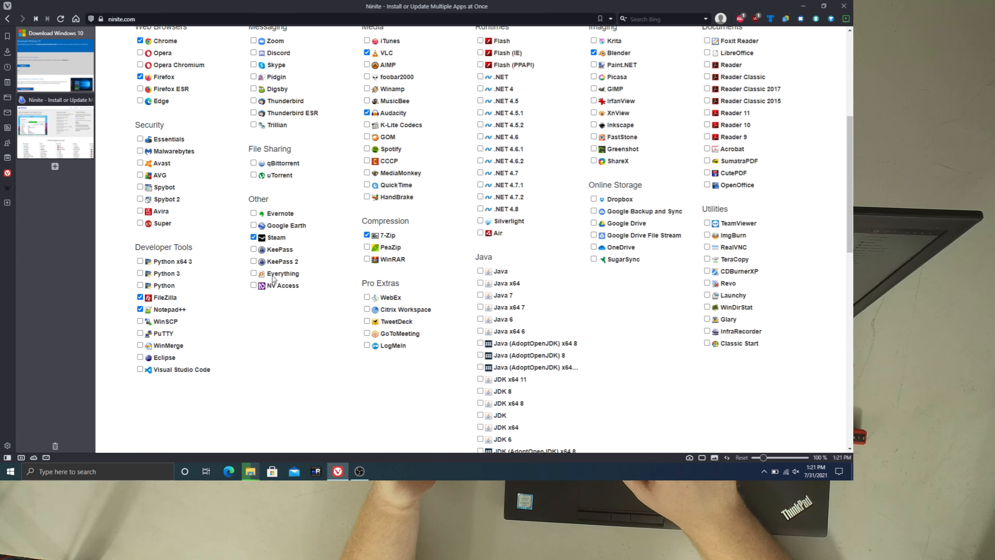
# - Review the selected apps across all categories of the Ninite list
pyautogui.scroll(-5, 288, 327)
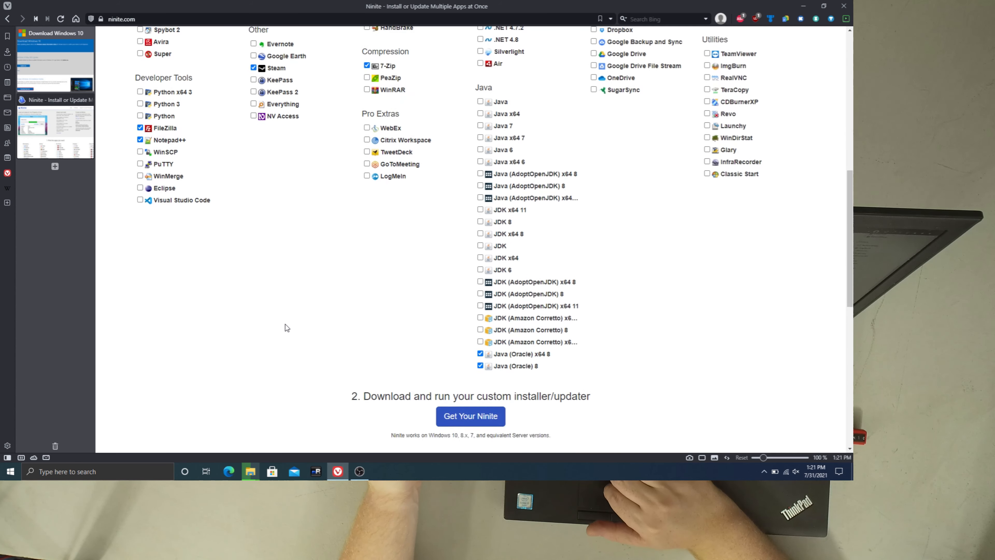
pyautogui.scroll(6, 287, 328)
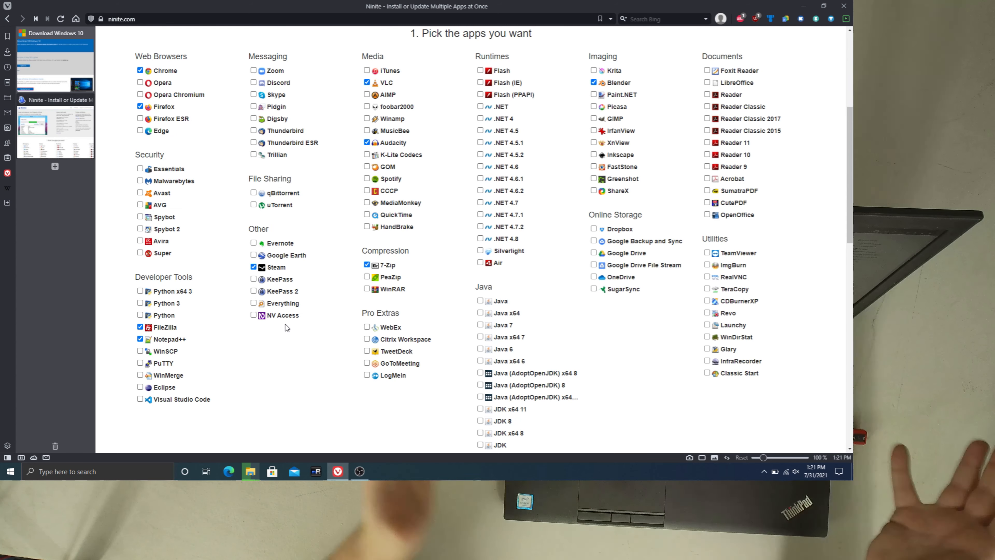
pyautogui.scroll(-3, 287, 328)
pyautogui.scroll(8, 287, 328)
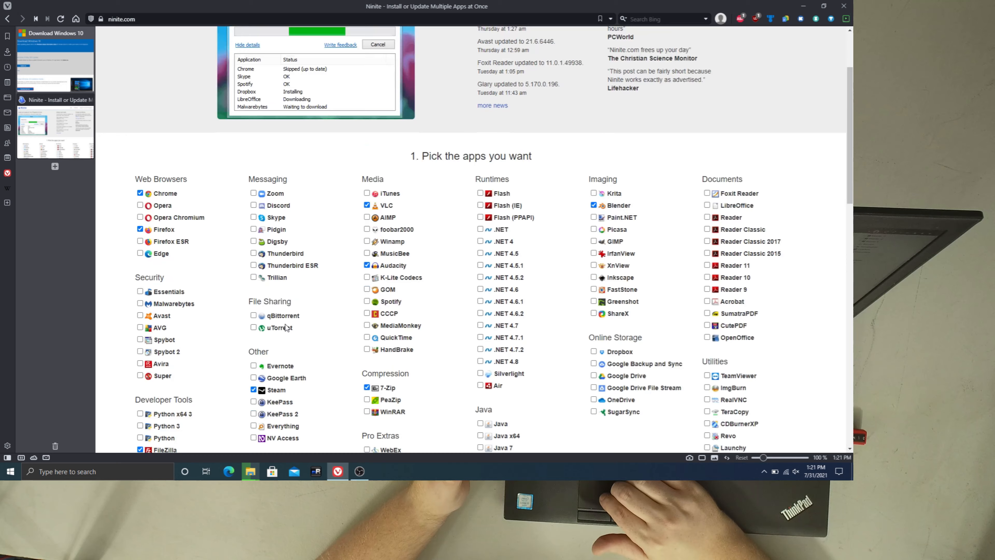
pyautogui.scroll(2, 287, 328)
pyautogui.scroll(-8, 287, 328)
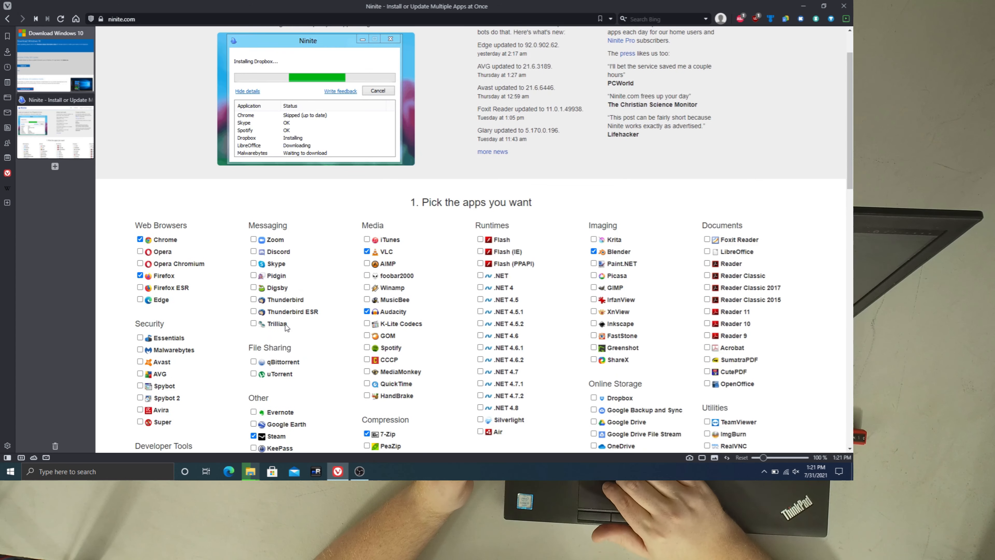
pyautogui.scroll(-3, 287, 328)
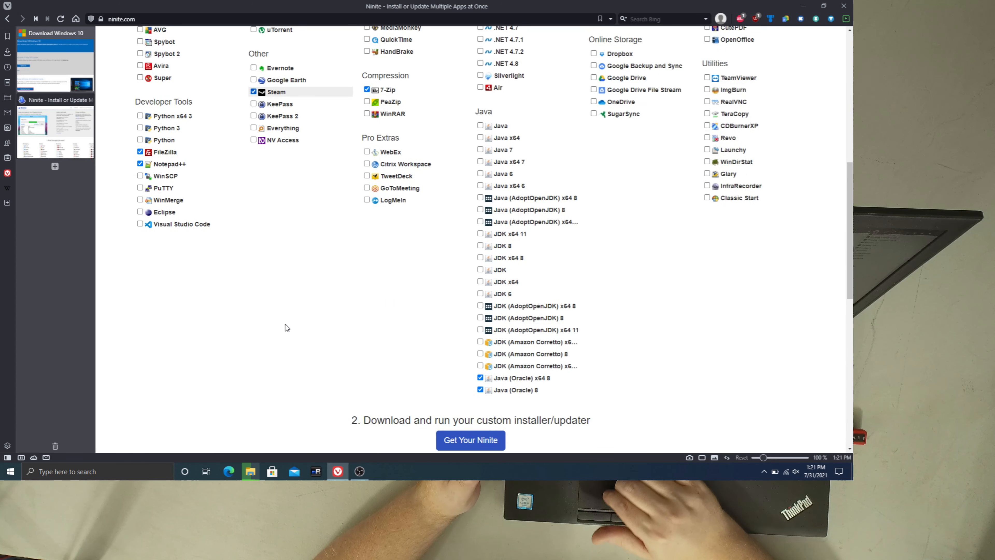
# - Get the custom Ninite installer and save it under its suggested name in the Post install folder on the ESD-USB (F:) drive
pyautogui.click(449, 418)
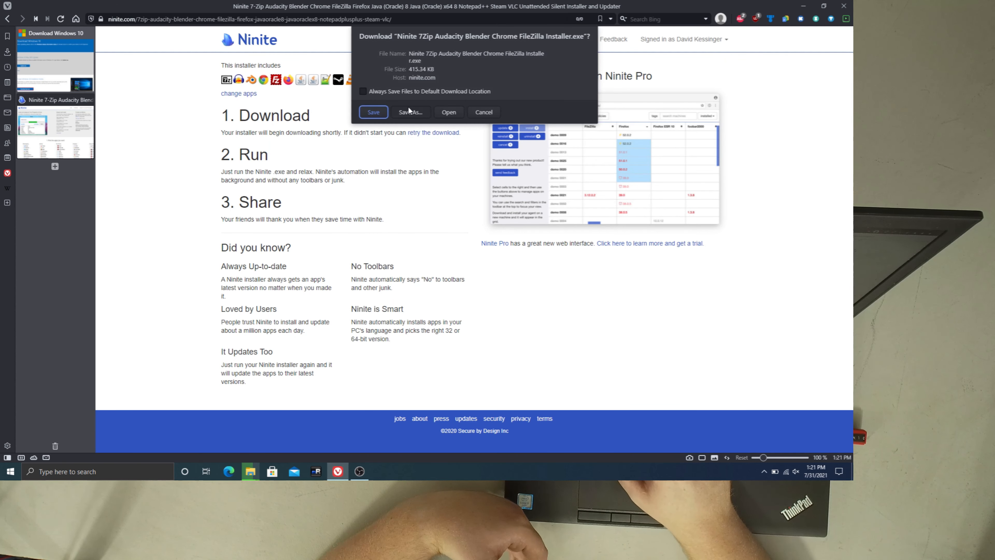
pyautogui.click(407, 112)
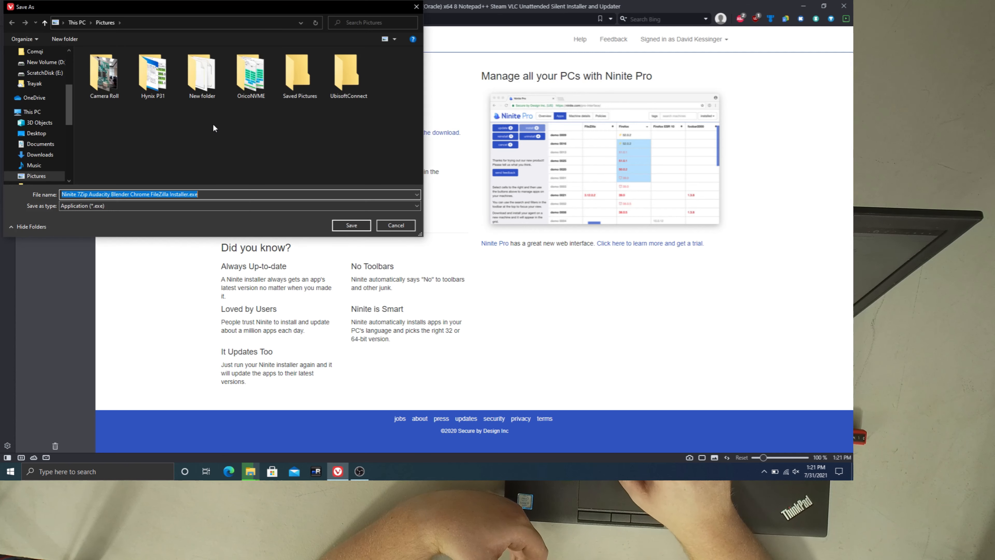
pyautogui.scroll(-4, 64, 148)
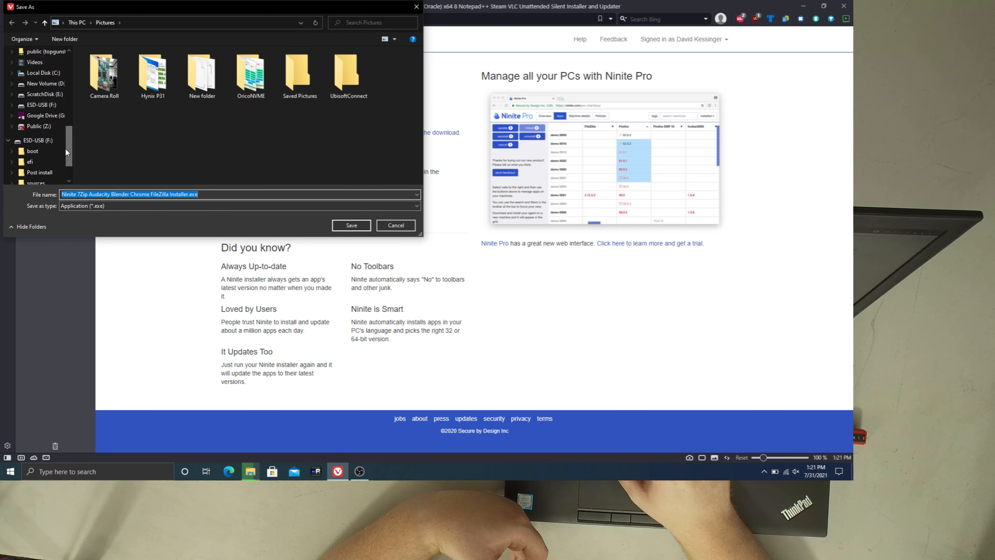
pyautogui.click(41, 104)
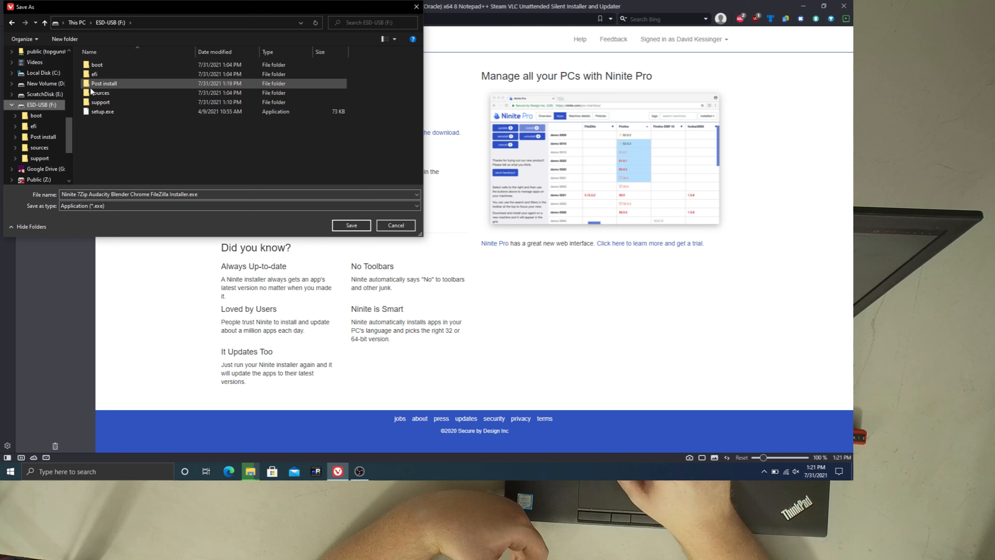
pyautogui.doubleClick(102, 83)
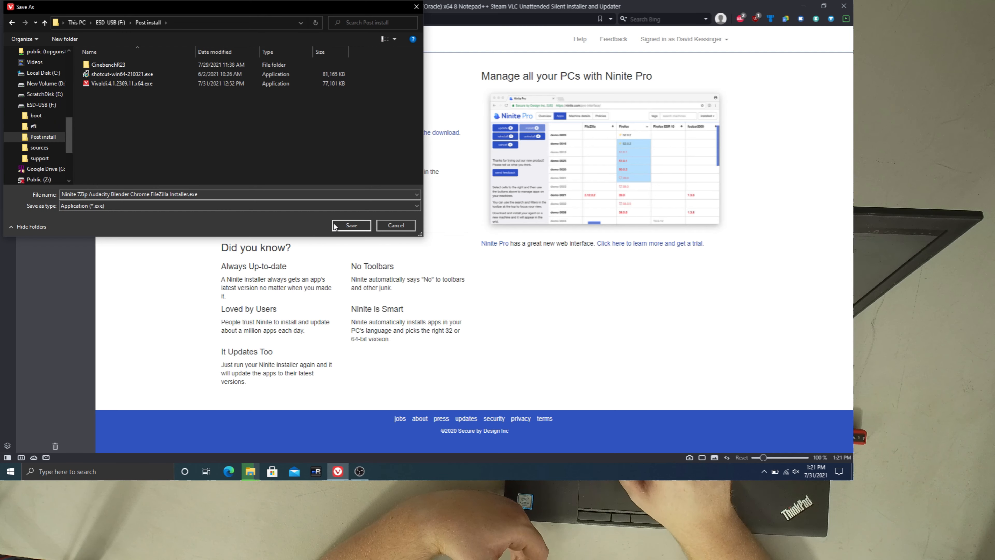
pyautogui.click(351, 226)
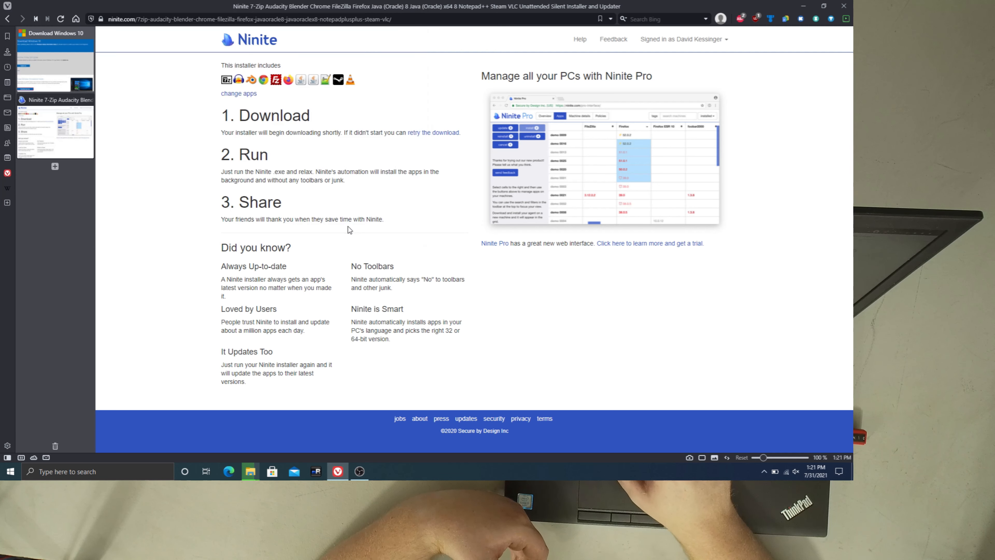
# - Switch to File Explorer and check the contents of the Post install folder on the USB drive
pyautogui.moveTo(250, 470)
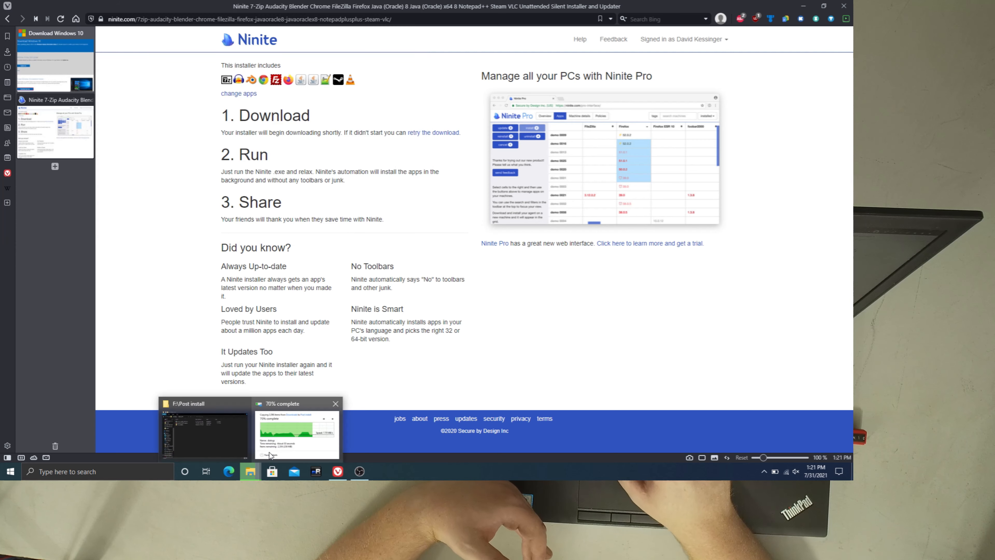
pyautogui.click(224, 447)
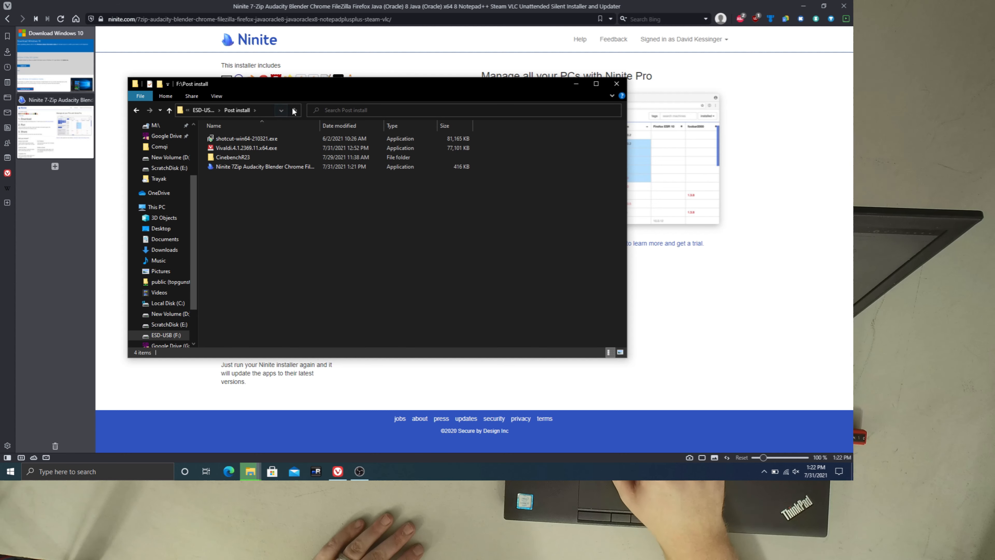
# - Return to the Ninite app list in the browser and review the available and selected apps across all categories
pyautogui.click(341, 60)
pyautogui.hotkey('alt', 'Left')
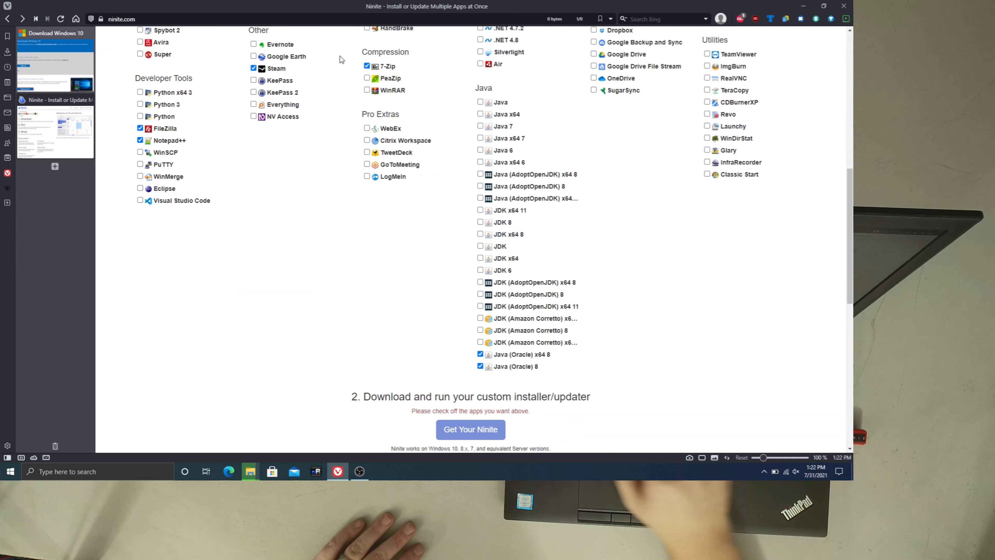
pyautogui.scroll(1, 288, 158)
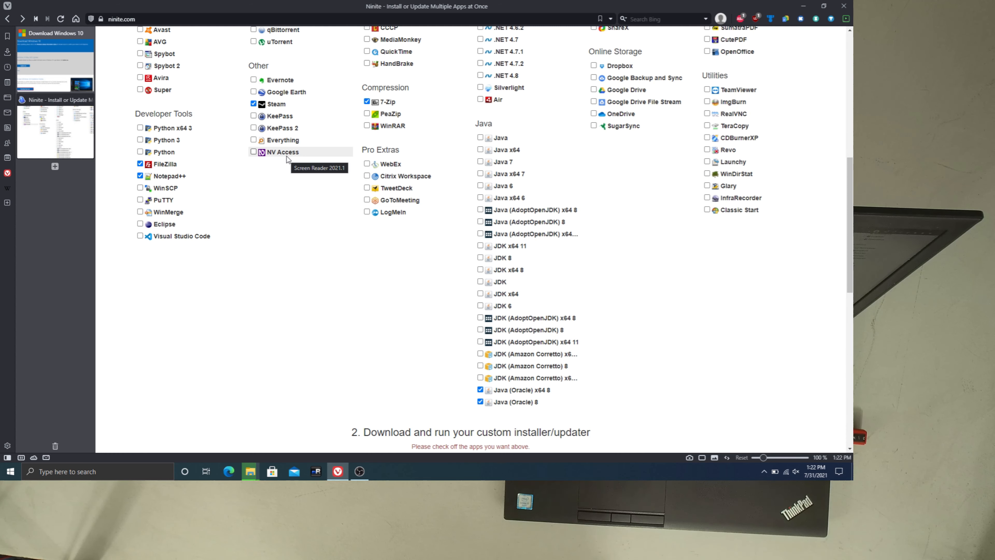
pyautogui.scroll(3, 288, 158)
pyautogui.scroll(1, 287, 158)
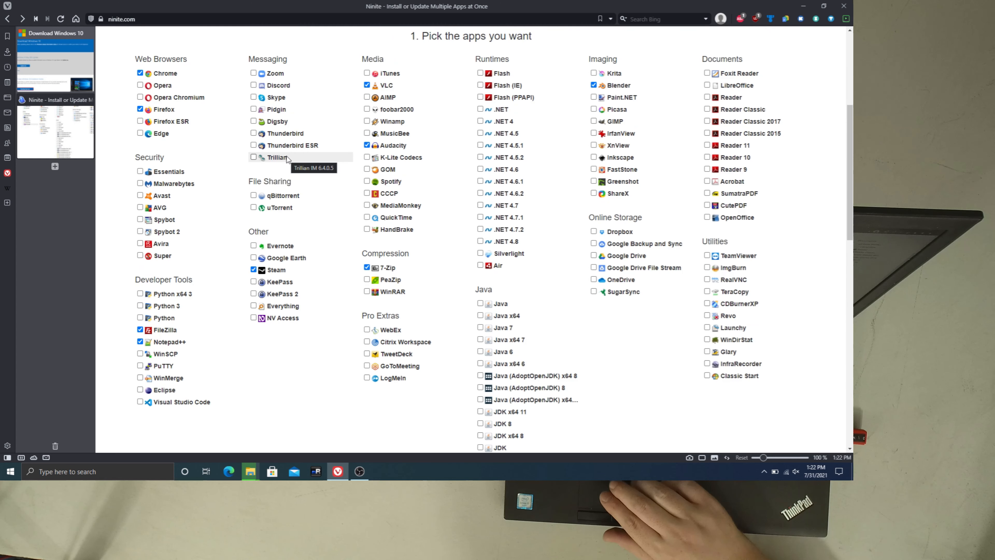
pyautogui.scroll(-2, 288, 158)
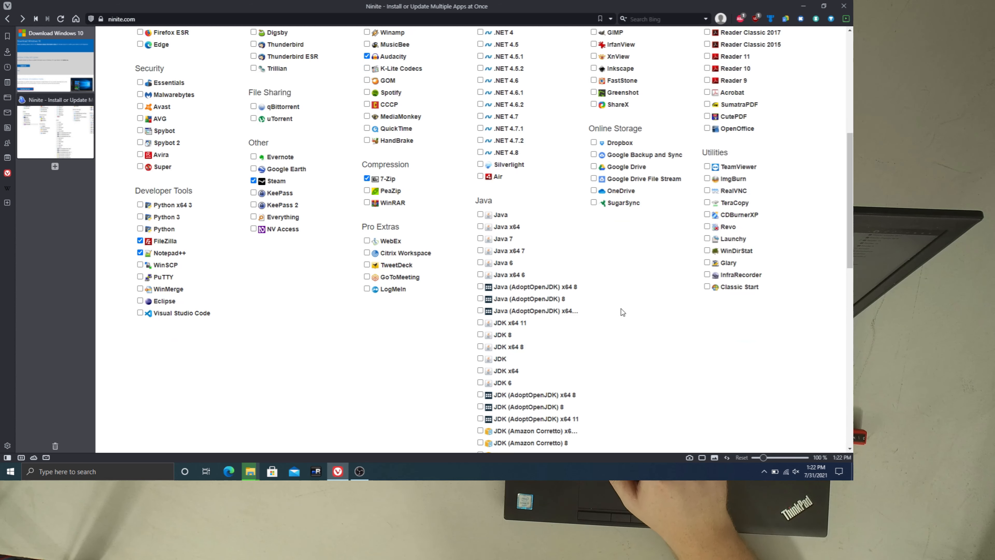
pyautogui.scroll(-3, 621, 309)
pyautogui.scroll(4, 621, 310)
pyautogui.scroll(-1, 621, 310)
pyautogui.scroll(3, 621, 310)
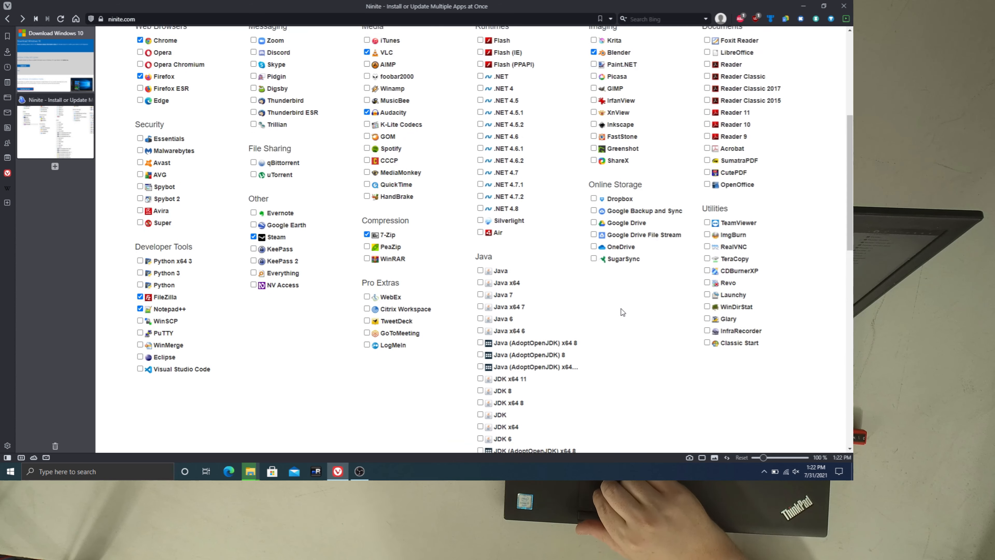
pyautogui.scroll(3, 621, 309)
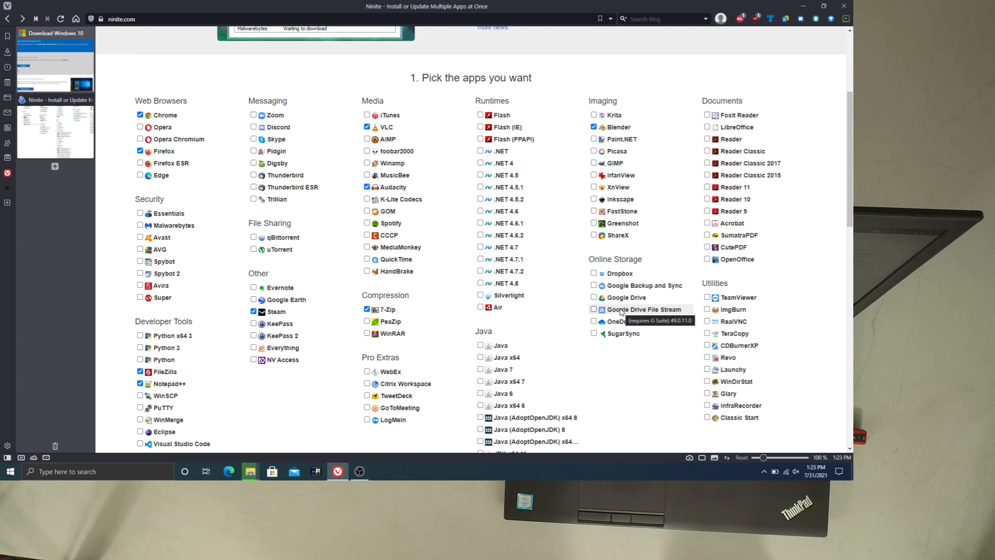
# - Check the progress of the file copy to the USB drive and bring up the Post install folder window
pyautogui.moveTo(252, 468)
pyautogui.click(294, 422)
pyautogui.rightClick(250, 470)
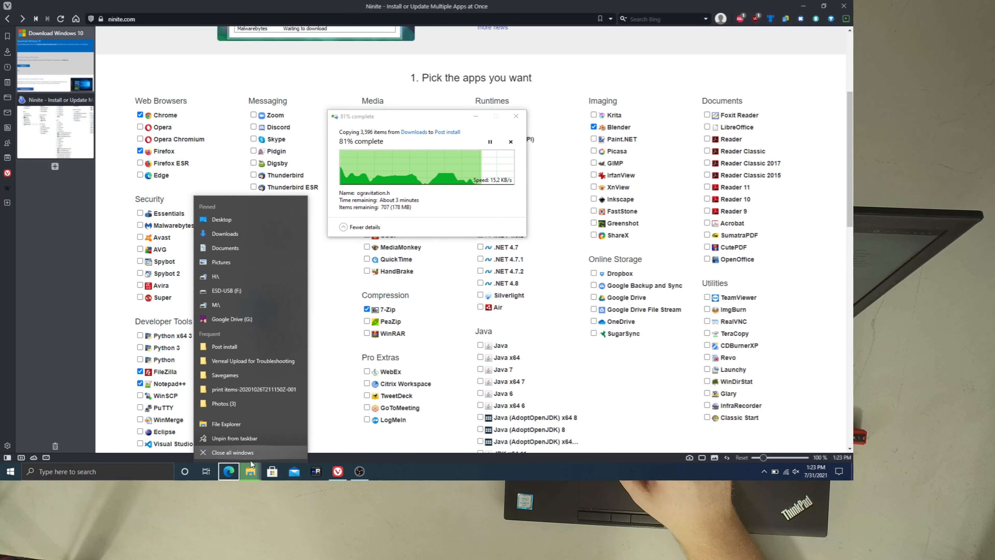
pyautogui.click(250, 471)
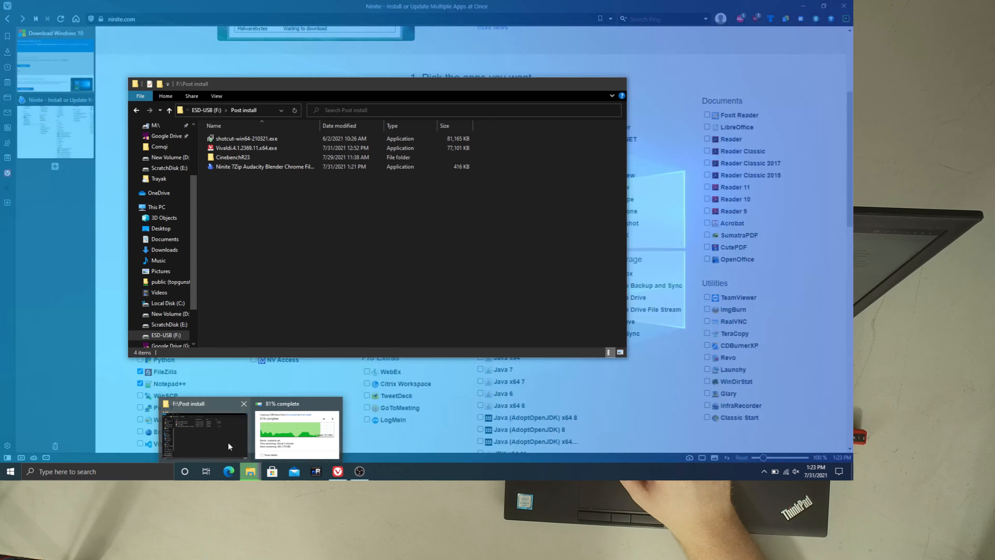
pyautogui.click(227, 442)
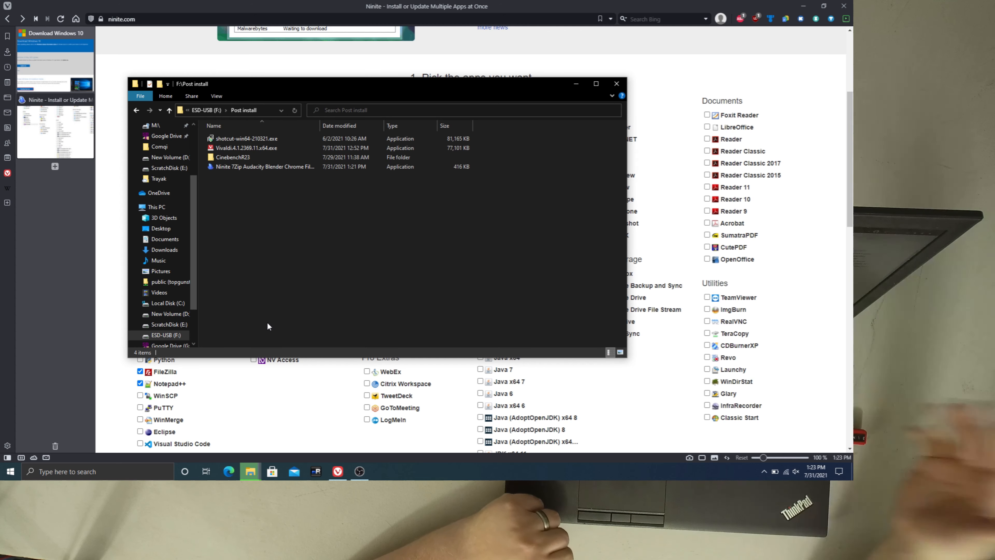
# - Check the root of the ESD-USB (F:) drive and its Post install folder, and close the File Explorer window
pyautogui.hotkey('alt', 'Up')
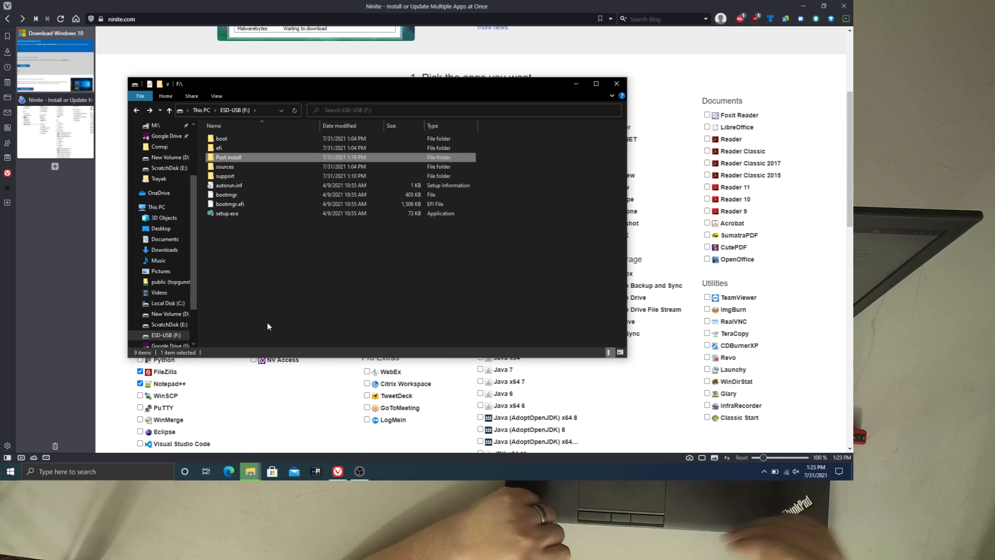
pyautogui.press('Return')
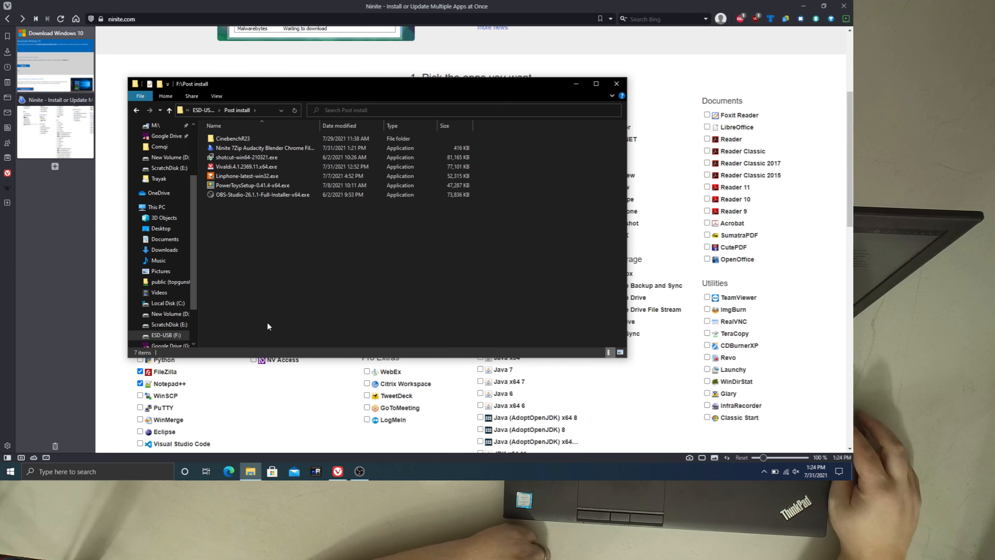
pyautogui.hotkey('alt', 'F4')
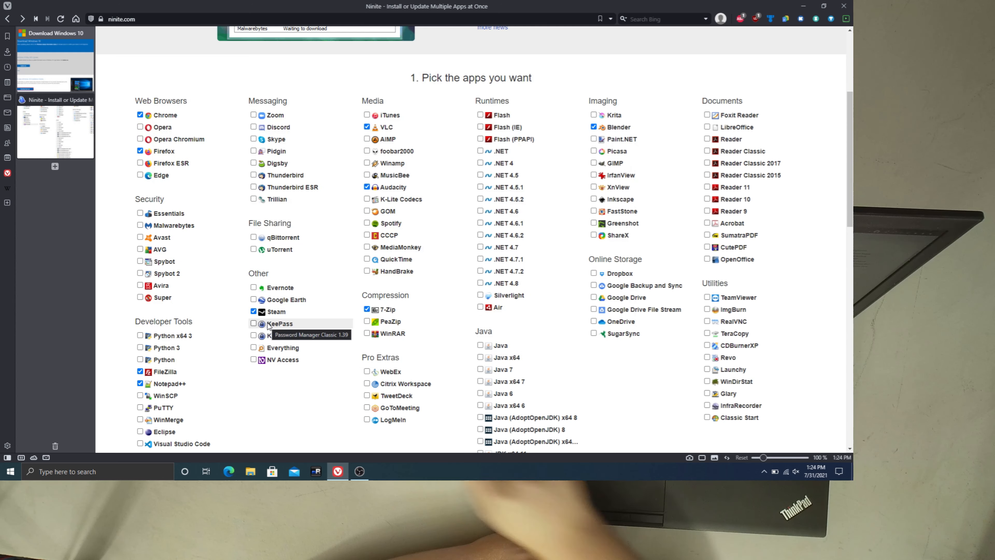